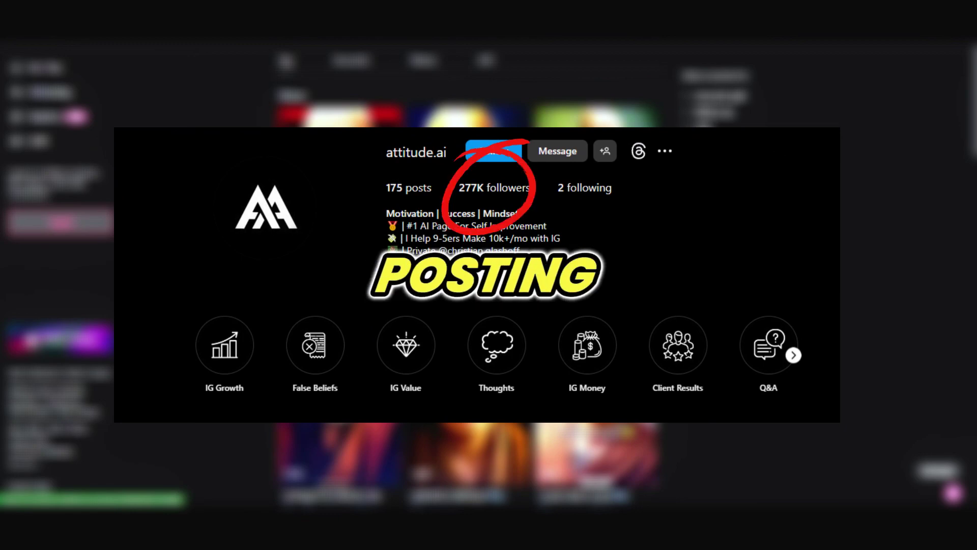
- Scroll through TikTok's search results of AI-generated philosopher videos
scroll(658, 343, down, 2)
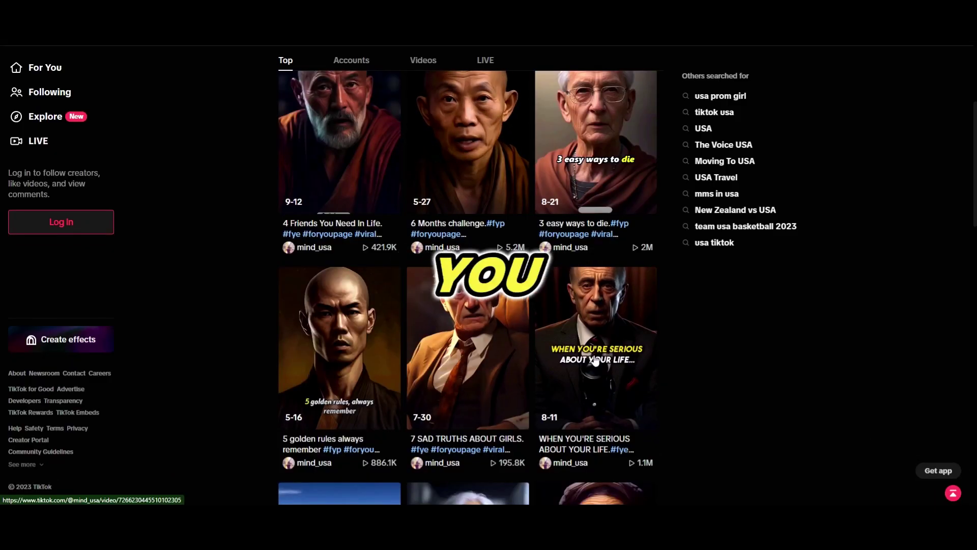
scroll(599, 382, down, 4)
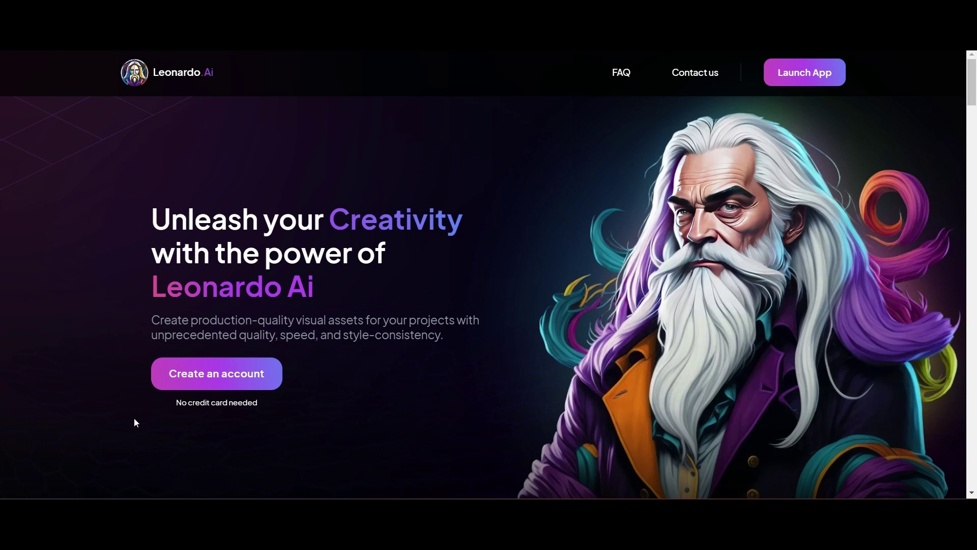
- Confirm Leonardo.Ai whitelist status, view the early-access registration form, then reopen the account prompt
click(220, 379)
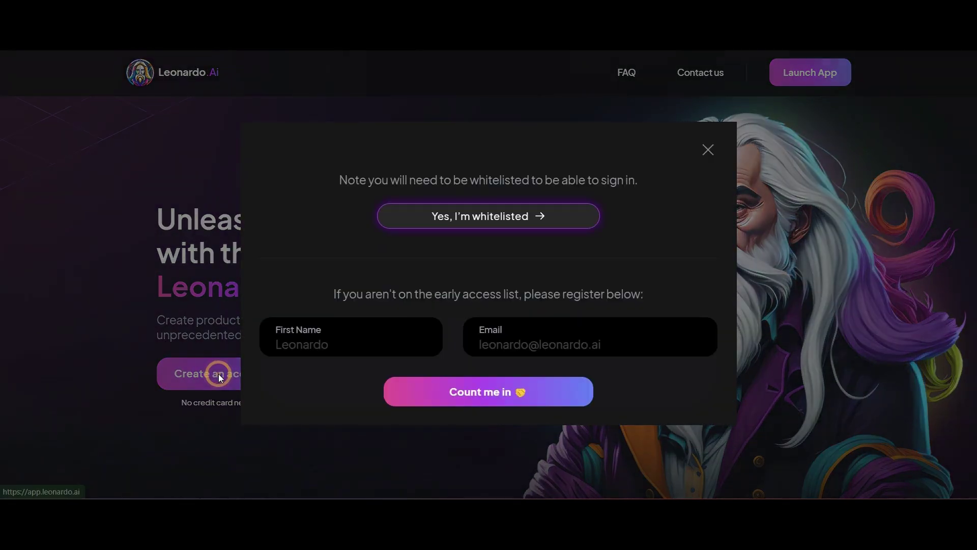
click(511, 223)
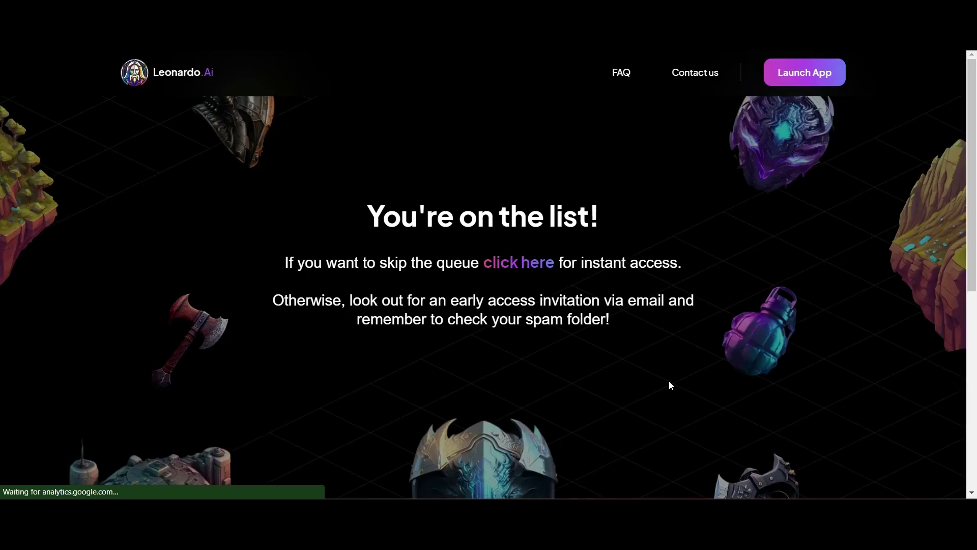
click(520, 261)
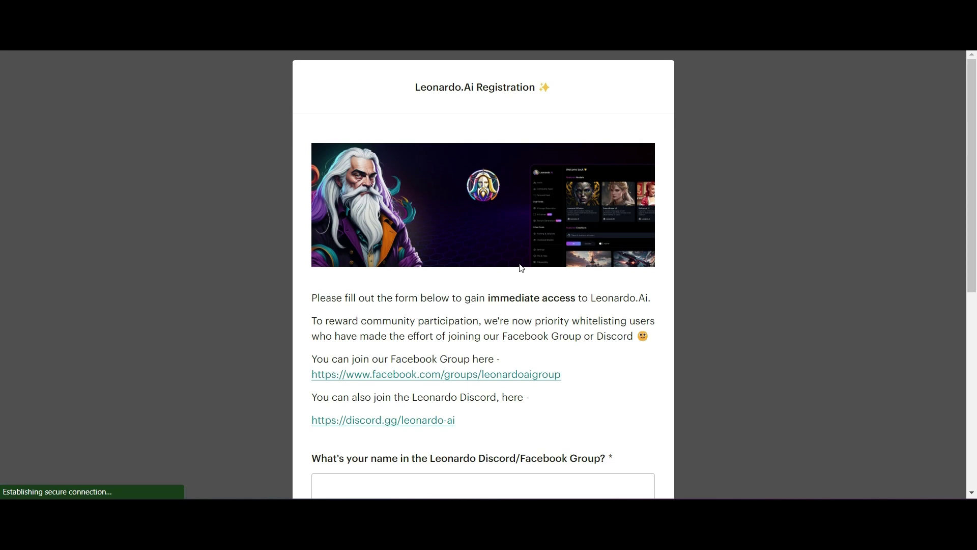
scroll(629, 385, down, 3)
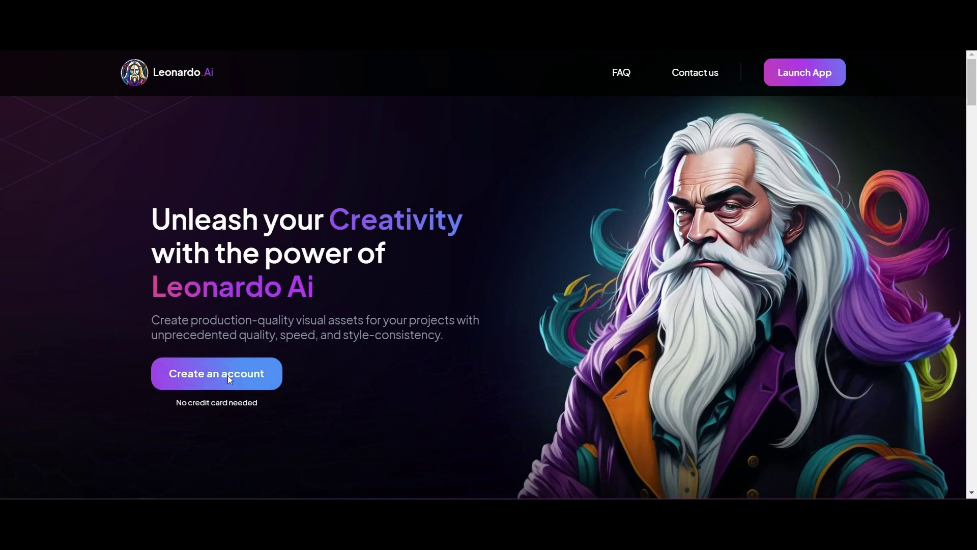
click(228, 379)
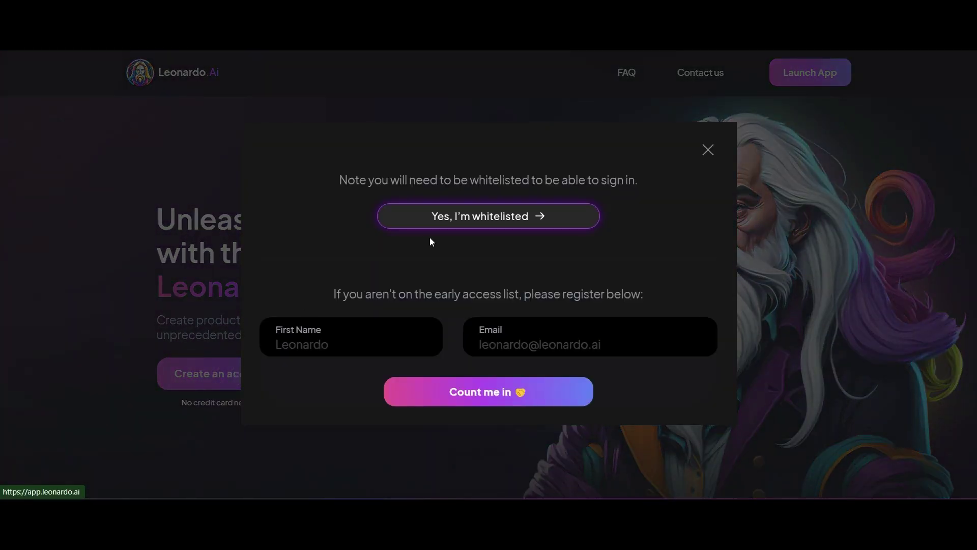
- Enter Leonardo.Ai as whitelisted, step through the welcome tour, and dismiss it
click(471, 220)
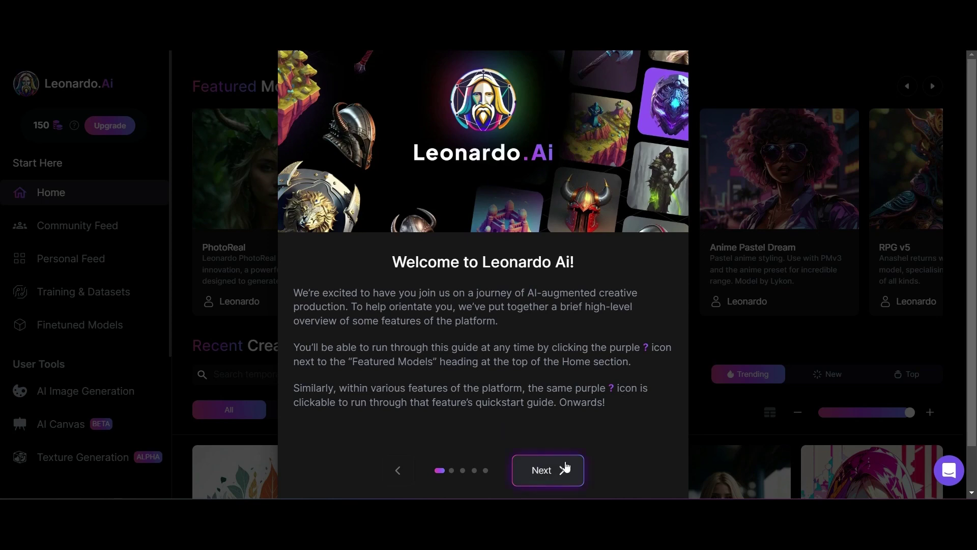
click(565, 469)
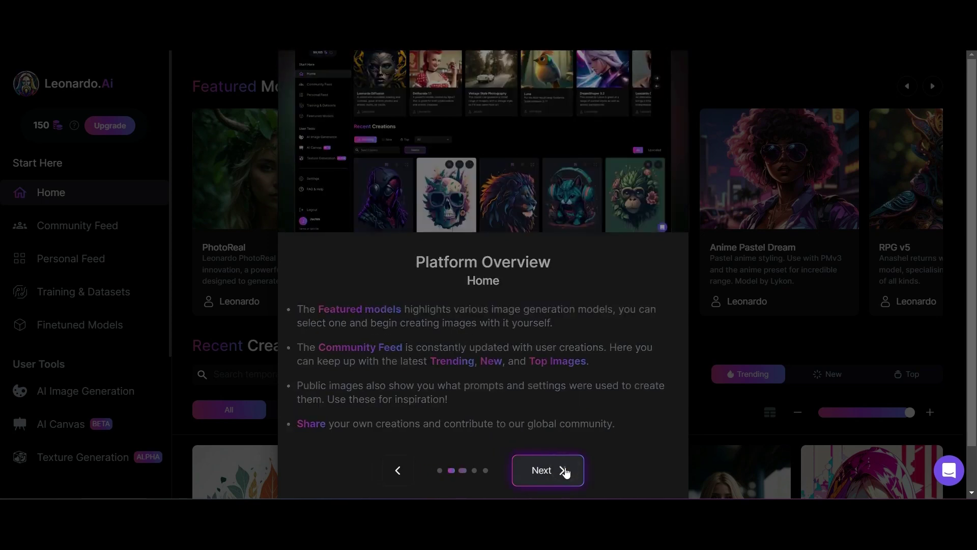
click(565, 470)
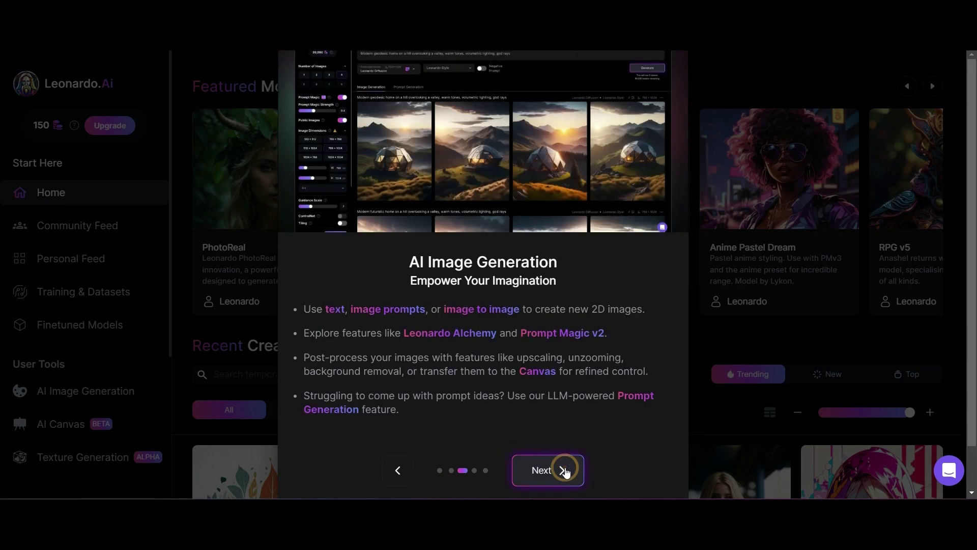
click(398, 477)
click(397, 474)
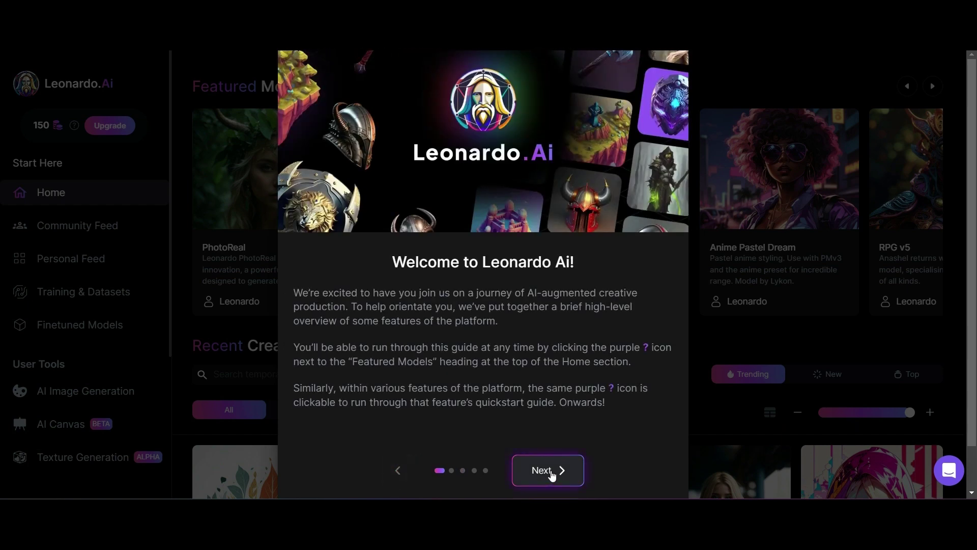
click(552, 473)
key(Escape)
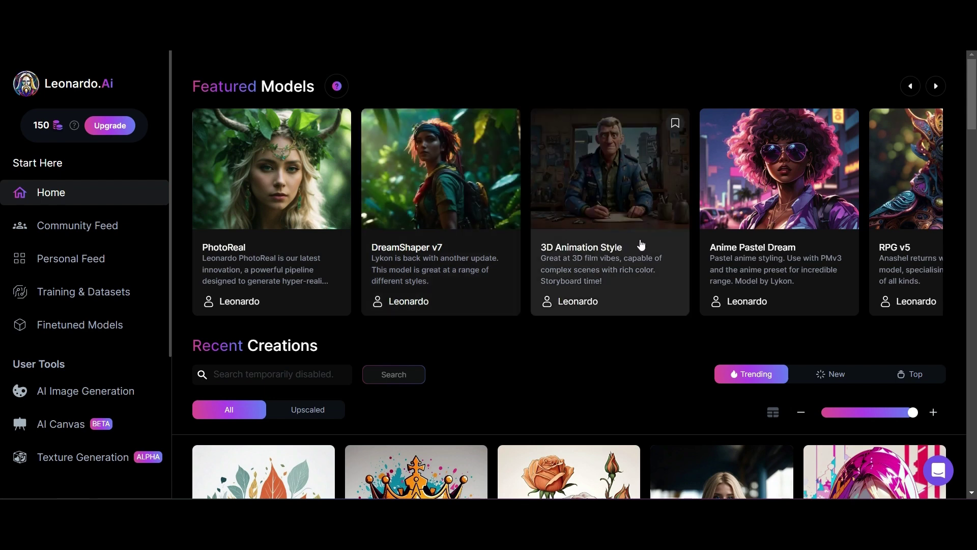
- Browse sideways through the Featured Models carousel
scroll(640, 244, right, 3)
scroll(640, 245, right, 5)
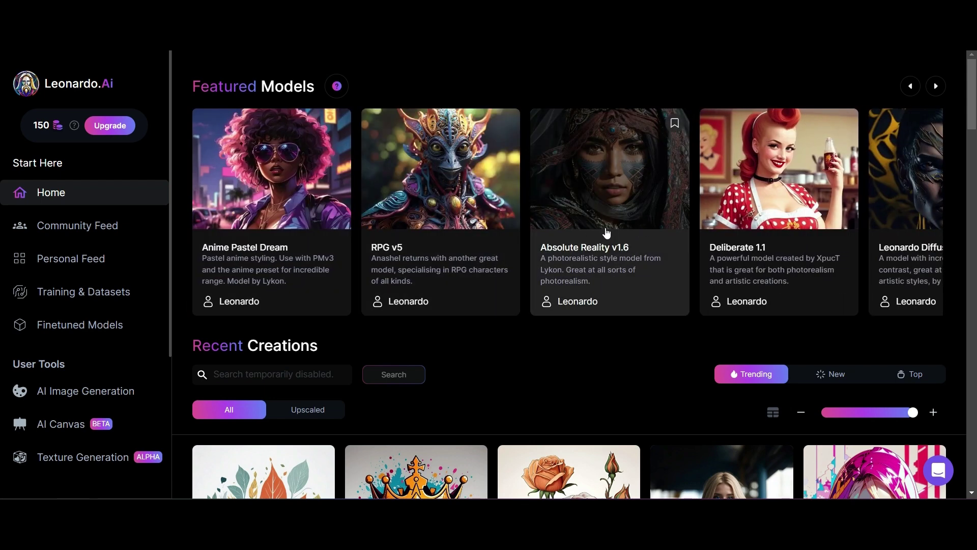
scroll(607, 232, right, 2)
scroll(607, 232, right, 4)
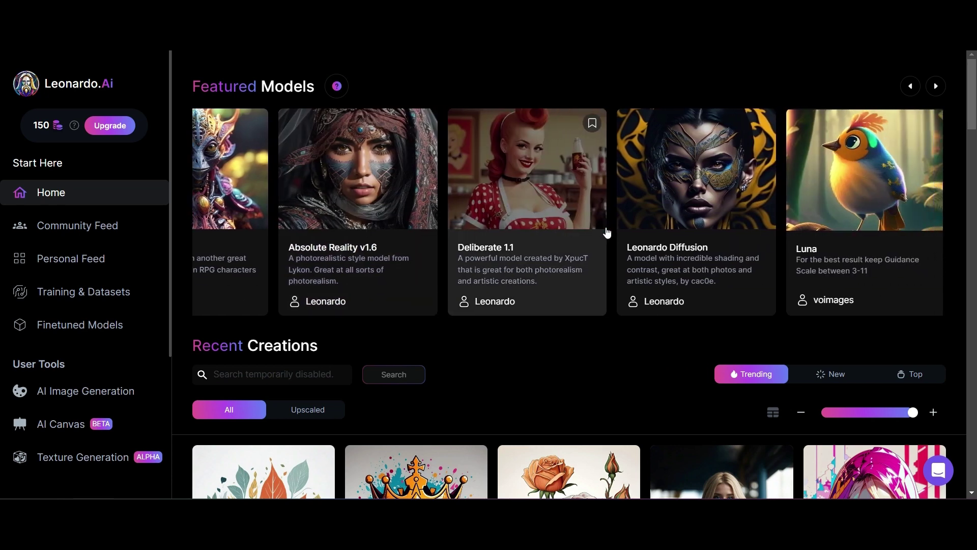
scroll(607, 232, right, 5)
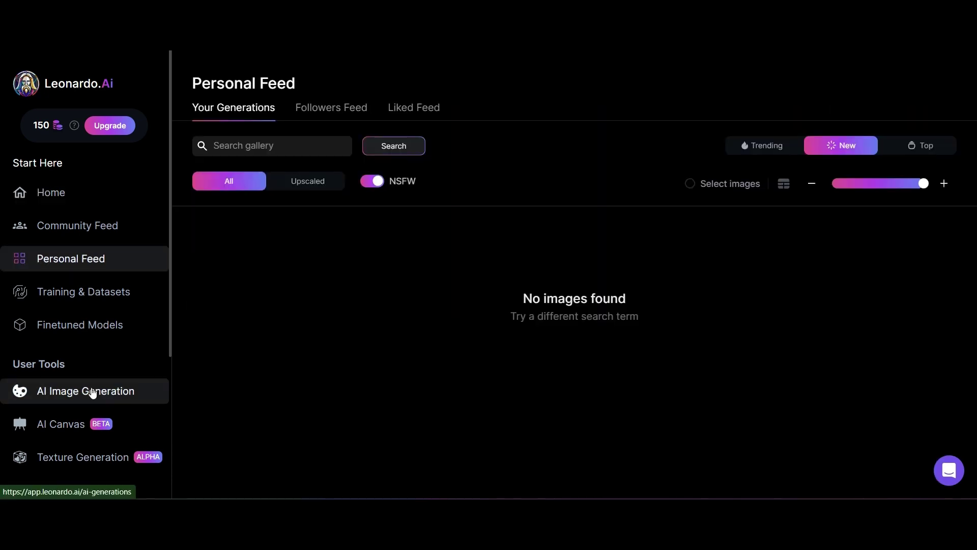
- Open AI Image Generation with the Absolute Reality v1.6 model selected
click(92, 392)
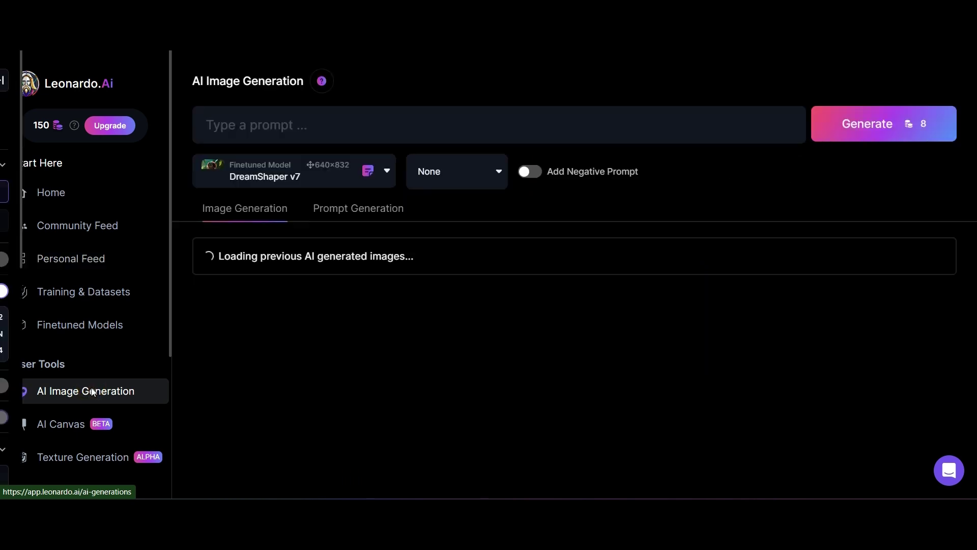
click(387, 172)
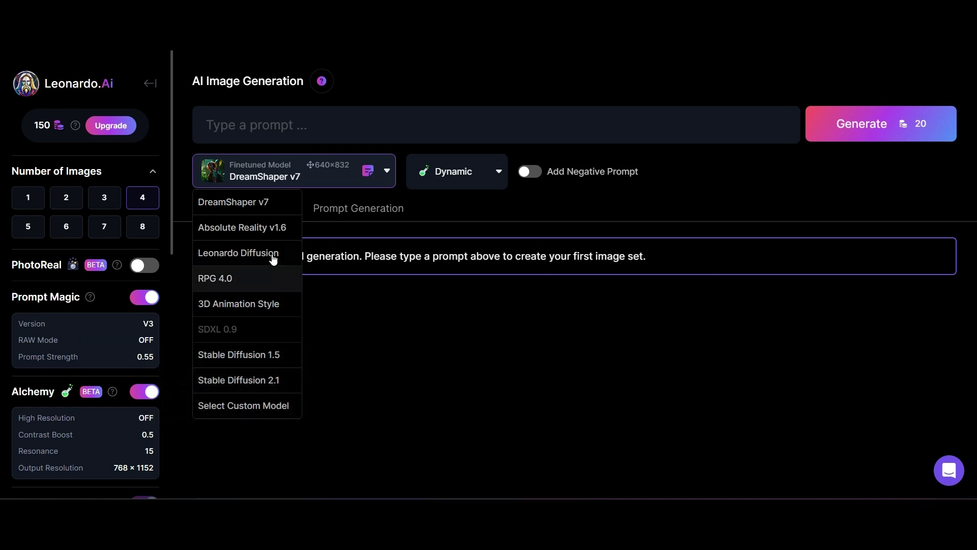
click(257, 235)
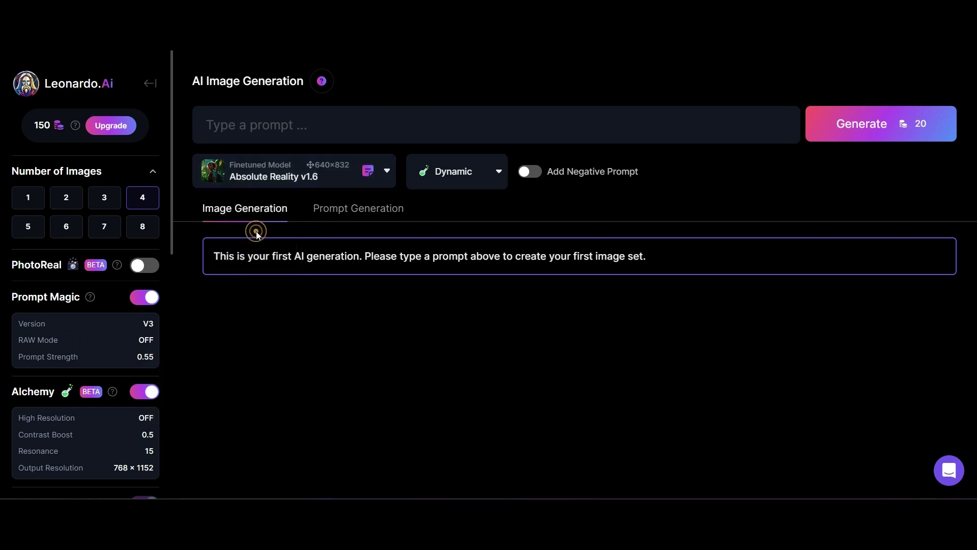
- Generate images from 'A muscular greek philosopher, with…' with a negative prompt enabled
click(257, 124)
text(A muscular greek philosopher, with strong facial features, kind eyes and a burning passion for)
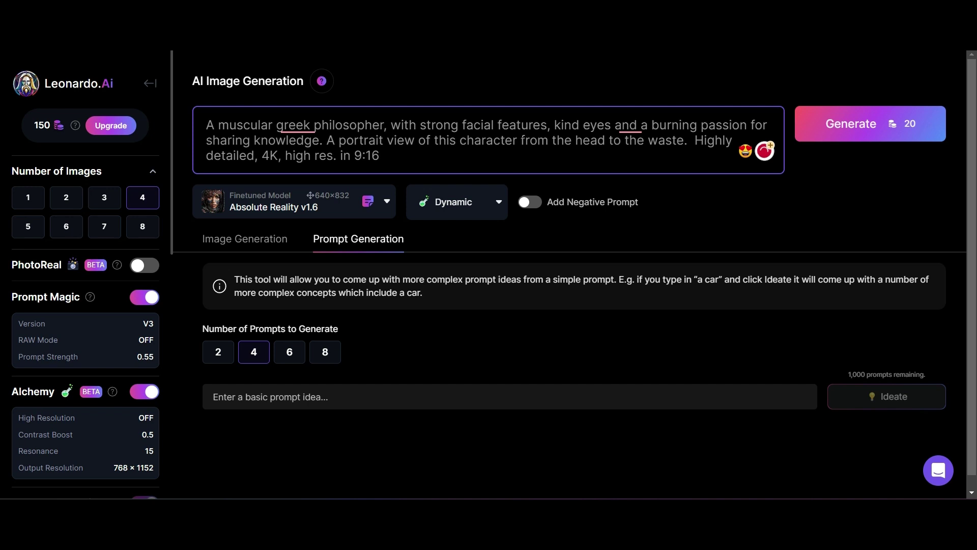
click(540, 208)
click(540, 206)
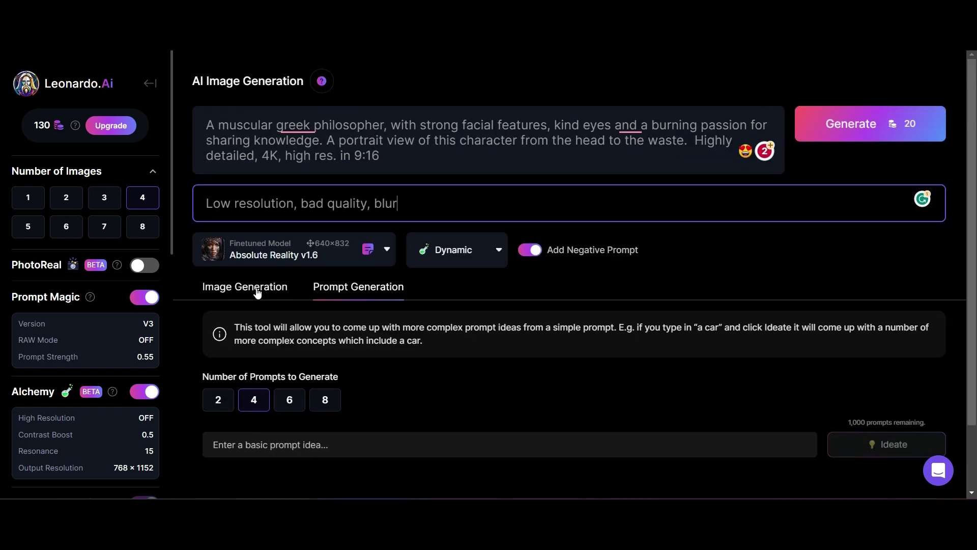
click(257, 289)
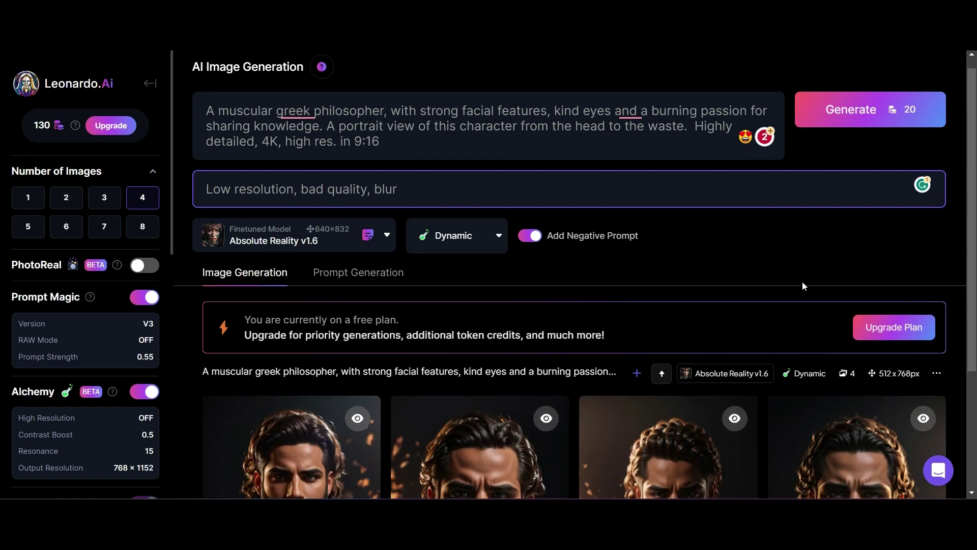
- Enlarge the generated philosopher portraits and move to the one to cut out
scroll(802, 282, down, 3)
scroll(803, 282, down, 1)
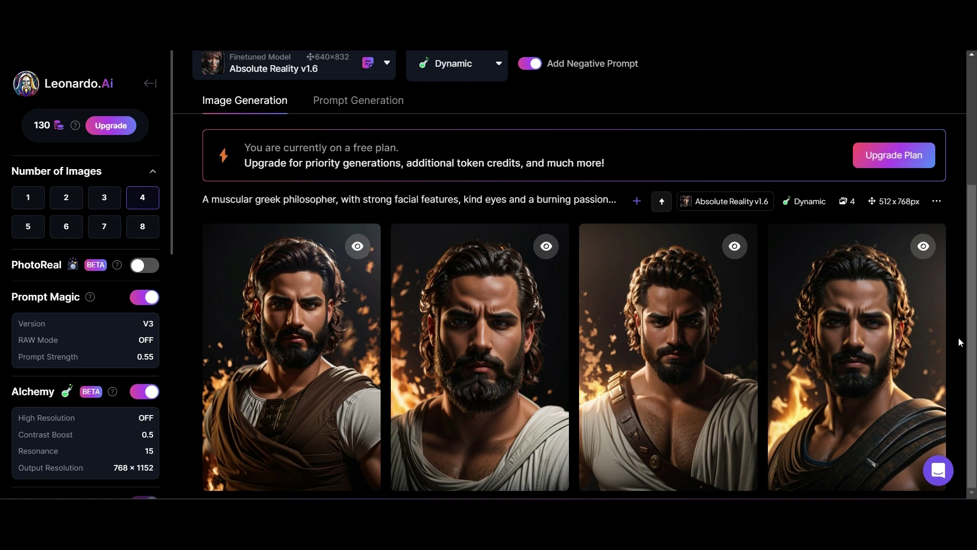
mouse_move(497, 466)
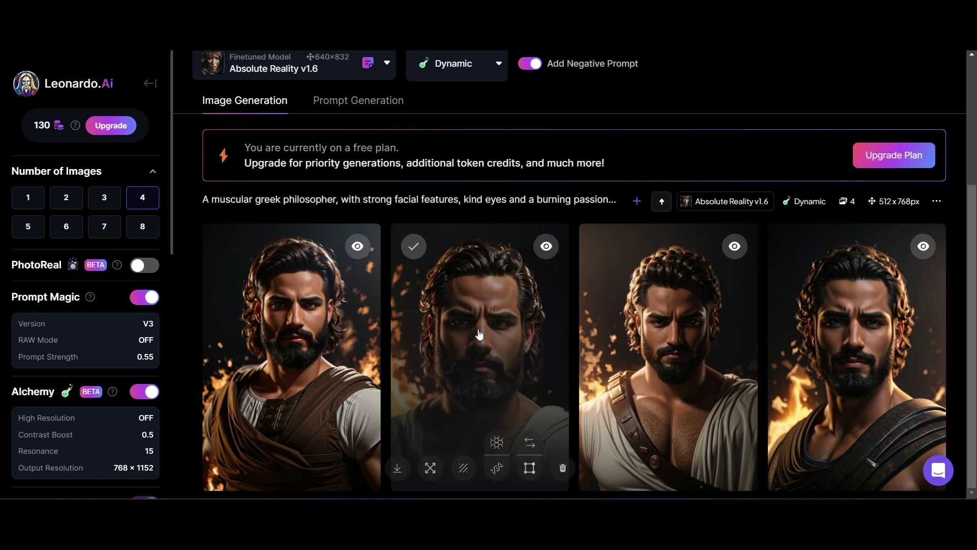
click(483, 361)
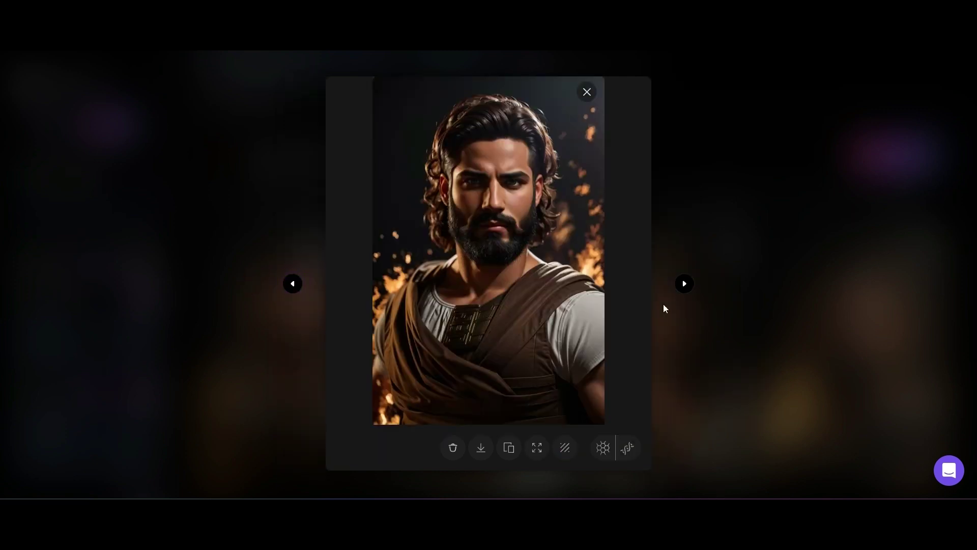
click(682, 285)
click(684, 284)
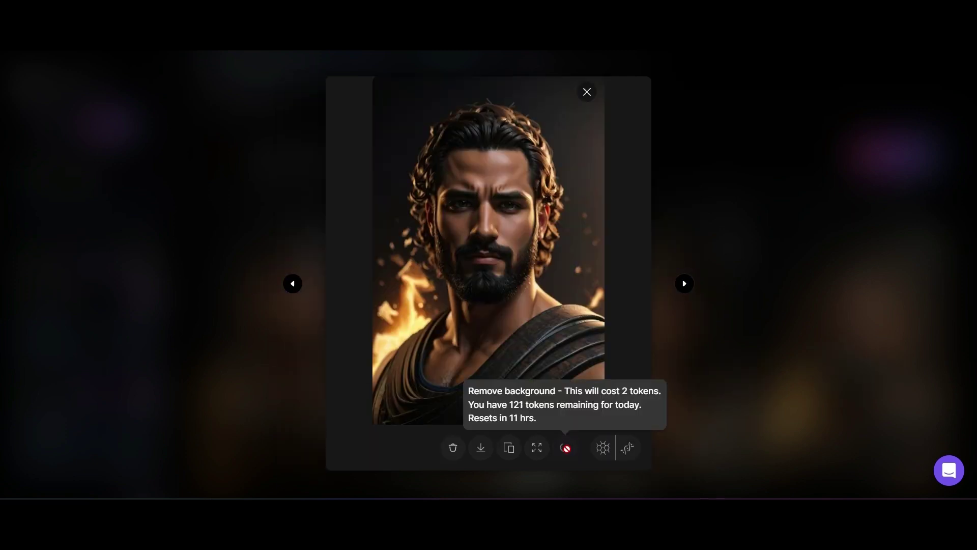
- Remove that portrait's fiery background, download the cut-out, and close the viewer
click(567, 448)
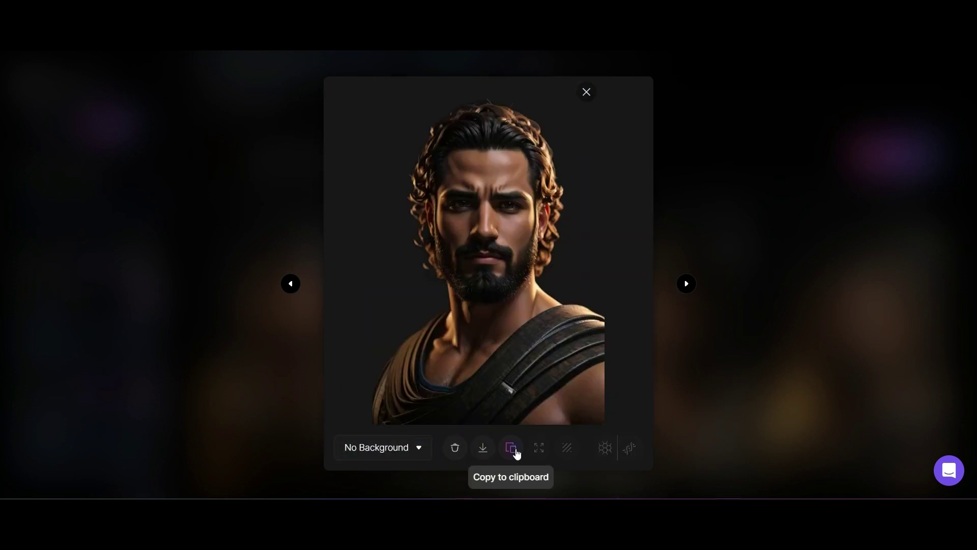
click(483, 447)
click(291, 284)
click(724, 284)
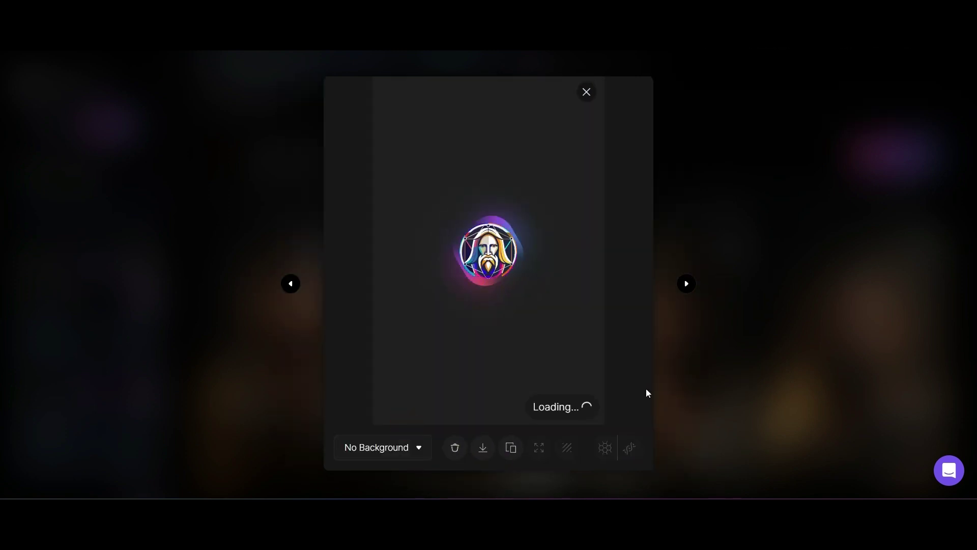
click(587, 93)
scroll(661, 227, up, 4)
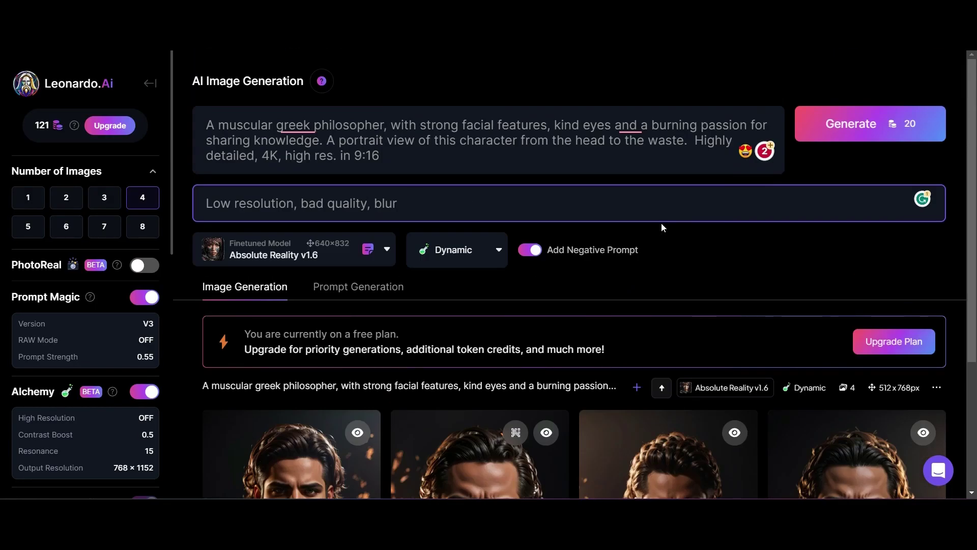
- Switch to DreamShaper v7, add 'grey hair and wrinkles, he is weathered but wise,' to the prompt, and generate
click(388, 254)
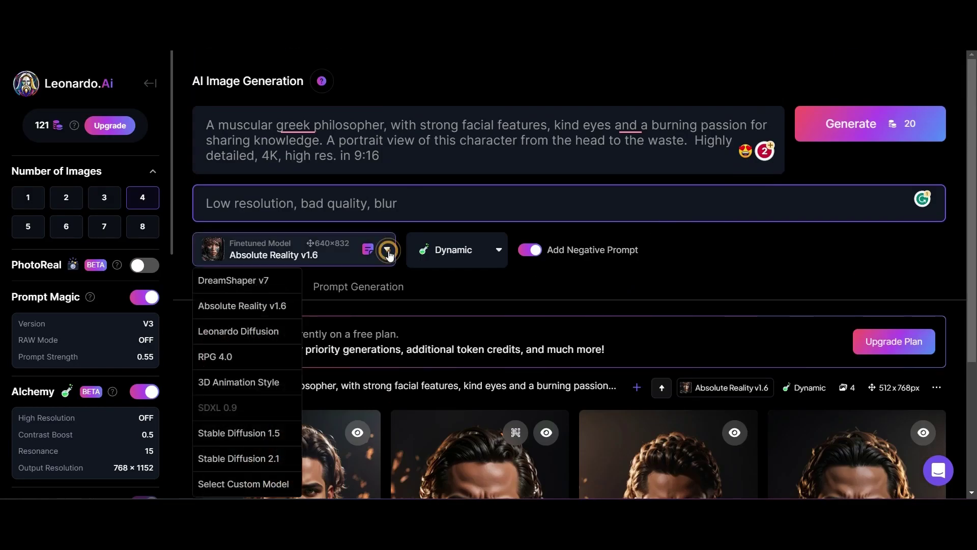
click(248, 285)
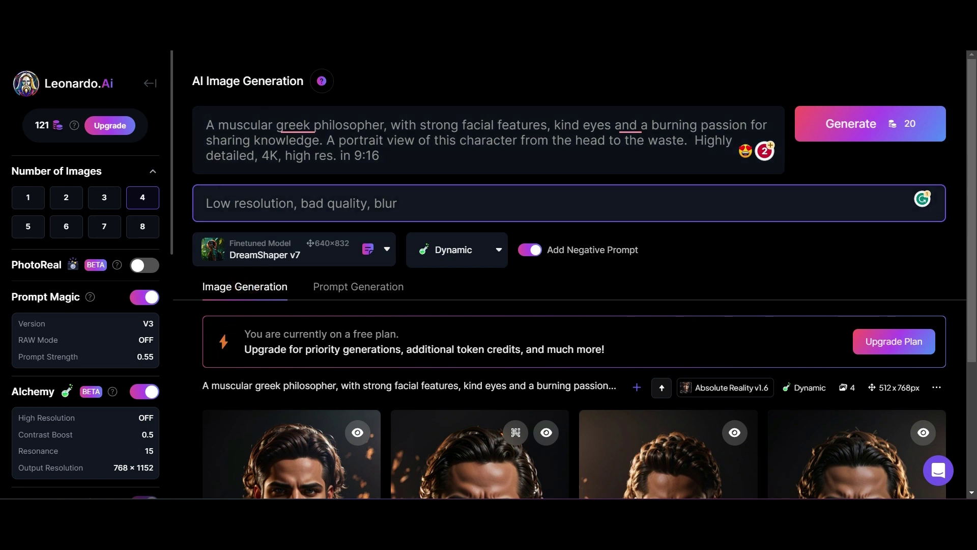
click(548, 124)
text(grey hair and wrinkles, he is weathered but wise,)
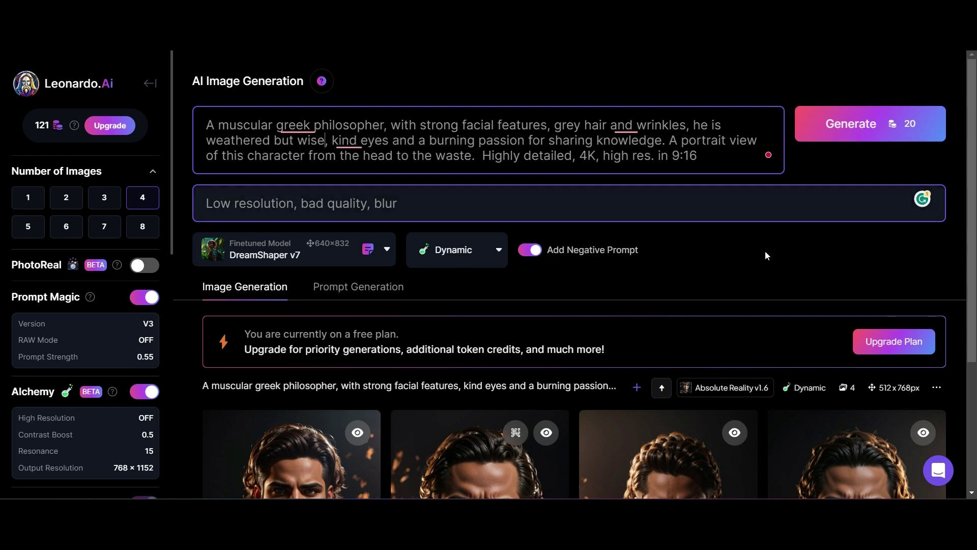
click(861, 124)
scroll(794, 270, down, 3)
scroll(793, 266, down, 1)
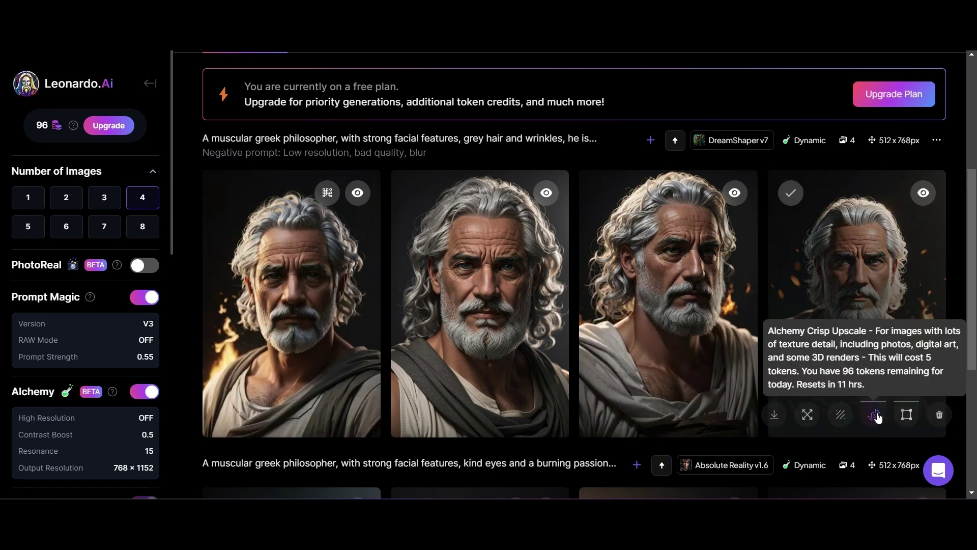
- Remove the first grey-haired portrait's background and download the background-free version
click(301, 308)
click(444, 445)
click(356, 401)
click(460, 422)
click(599, 447)
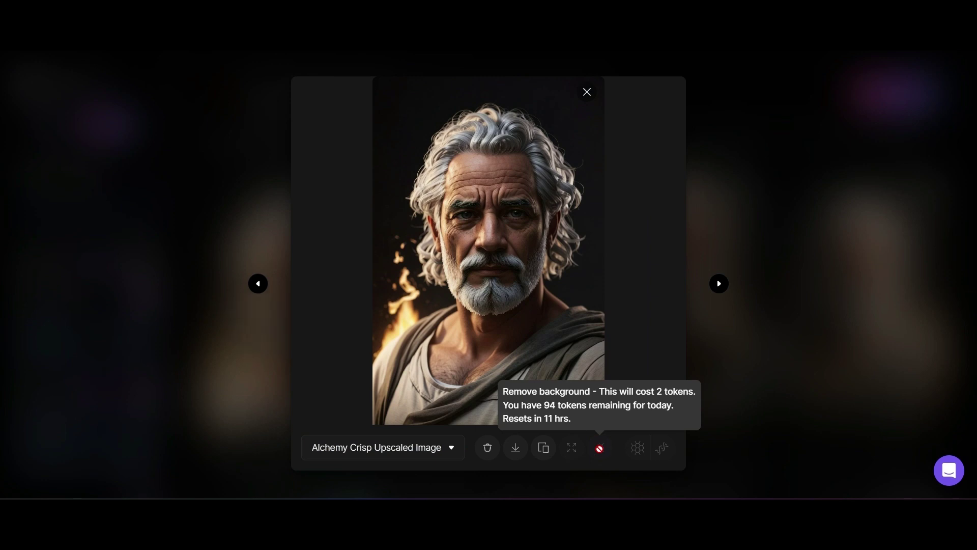
click(382, 447)
click(381, 421)
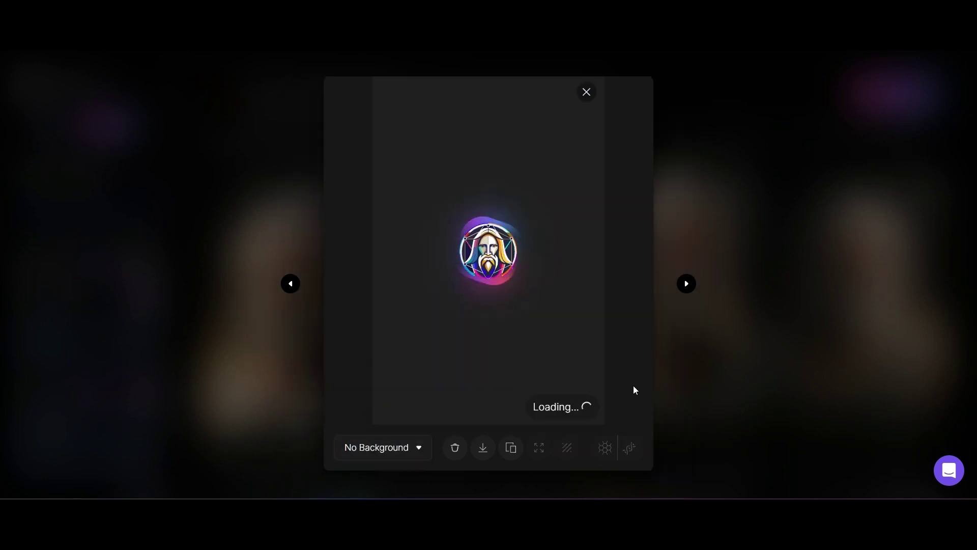
click(483, 448)
- Create and download an unzoomed version, then display the No Background version
click(539, 447)
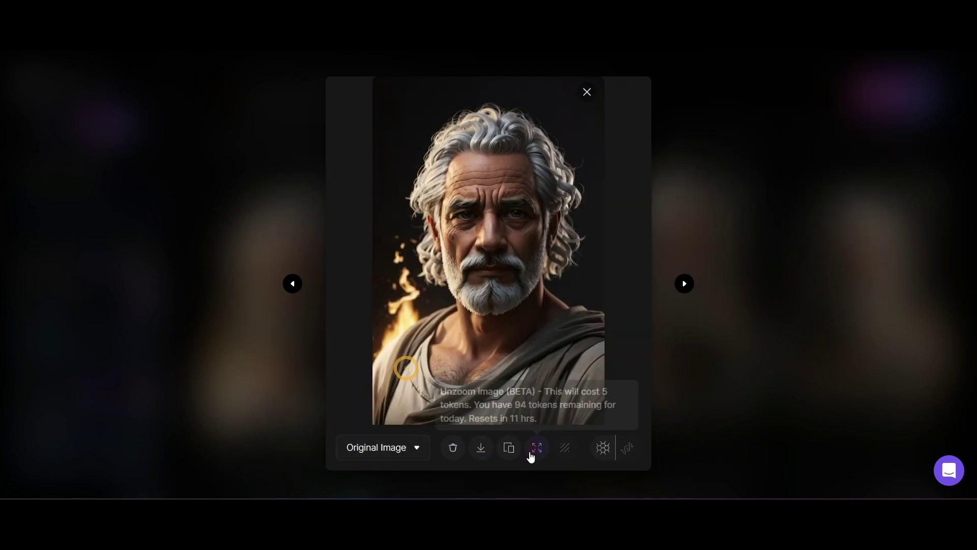
click(448, 447)
click(410, 402)
click(448, 448)
click(402, 405)
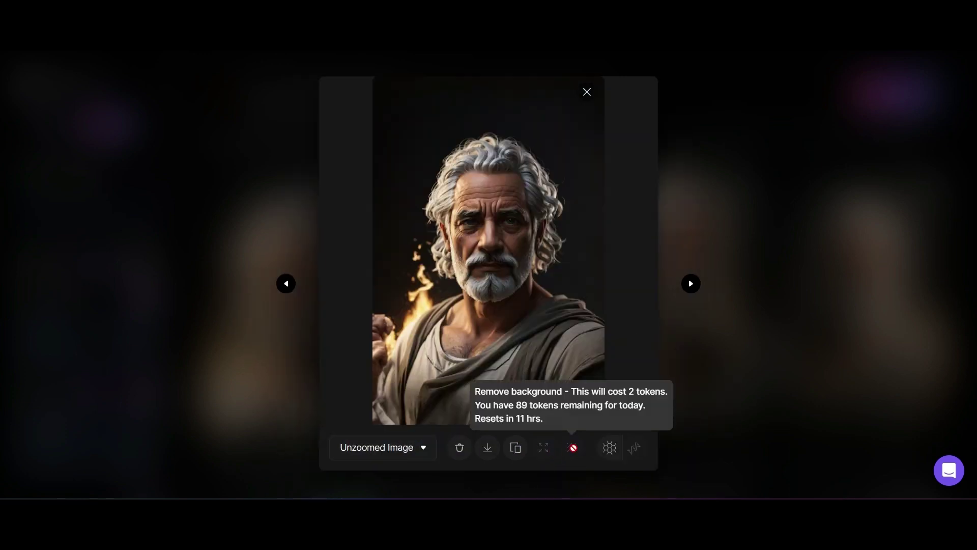
click(427, 450)
click(487, 447)
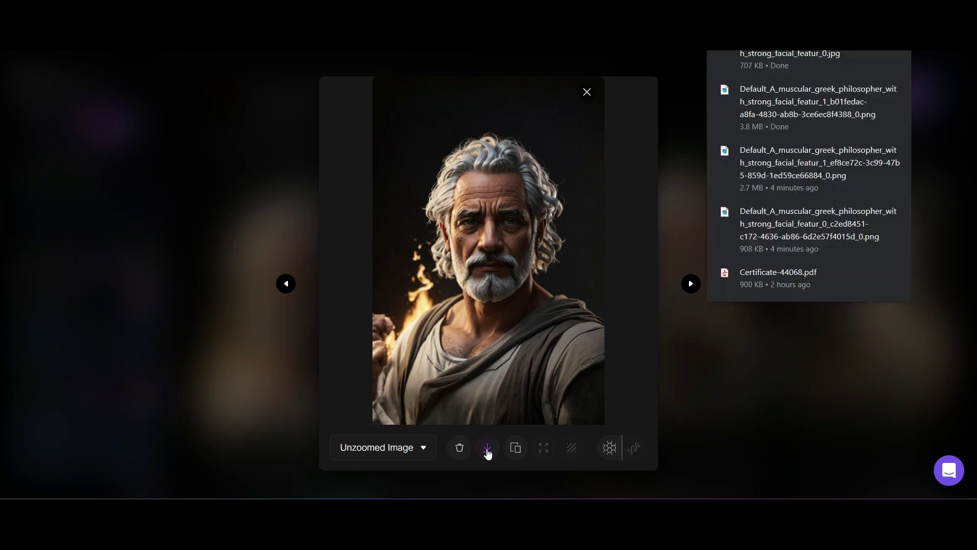
click(422, 450)
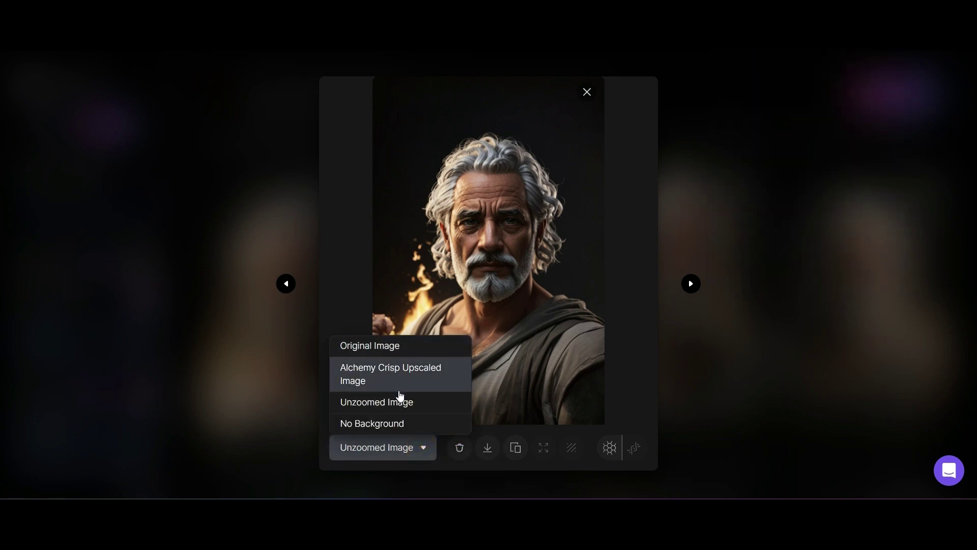
click(408, 425)
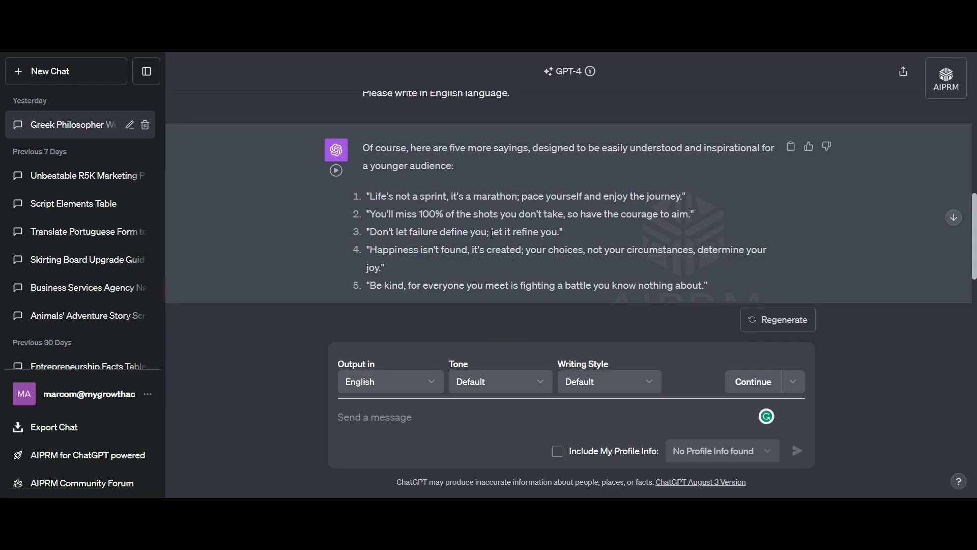
- Ask ChatGPT to turn the unexamined-life saying into a 90-second teaching
scroll(492, 234, up, 10)
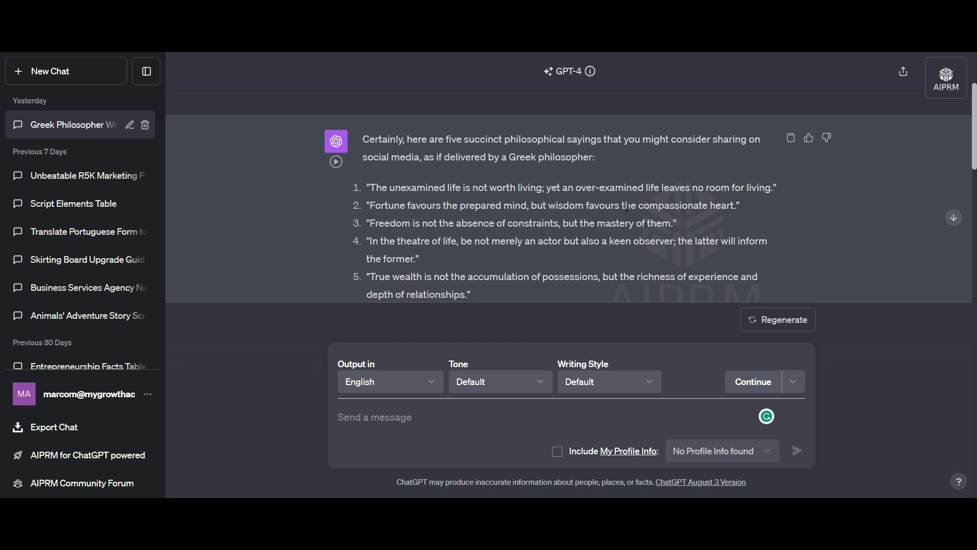
drag(778, 188, 365, 188)
key(ctrl+c)
click(392, 450)
text(turn this)
text( into a 90 second teaching)
key(ctrl+v)
key(Return)
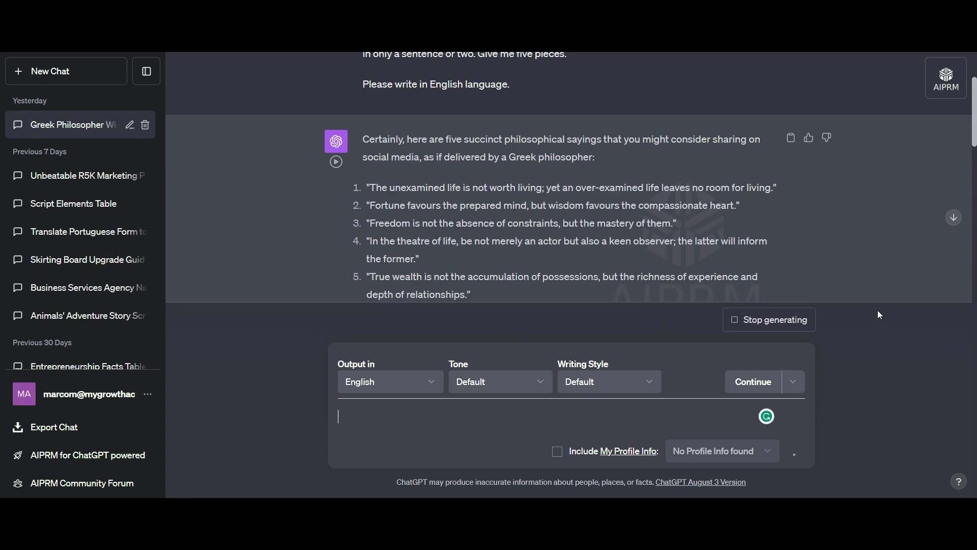
scroll(630, 230, down, 10)
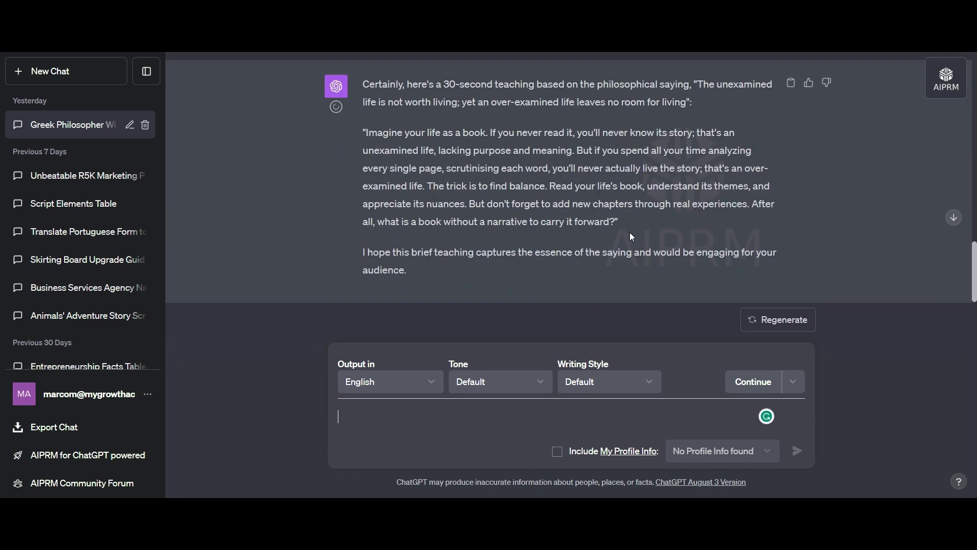
scroll(630, 231, up, 5)
- Ask for a 30-second training based on the freedom-and-constraints saying
drag(679, 230, 369, 234)
key(ctrl+c)
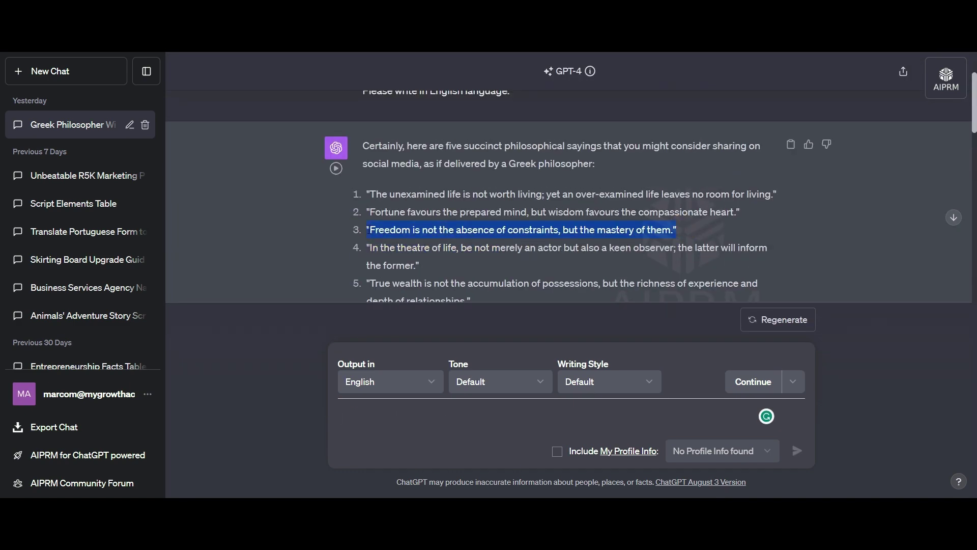
click(406, 435)
text(turn this one into a 30 second training:)
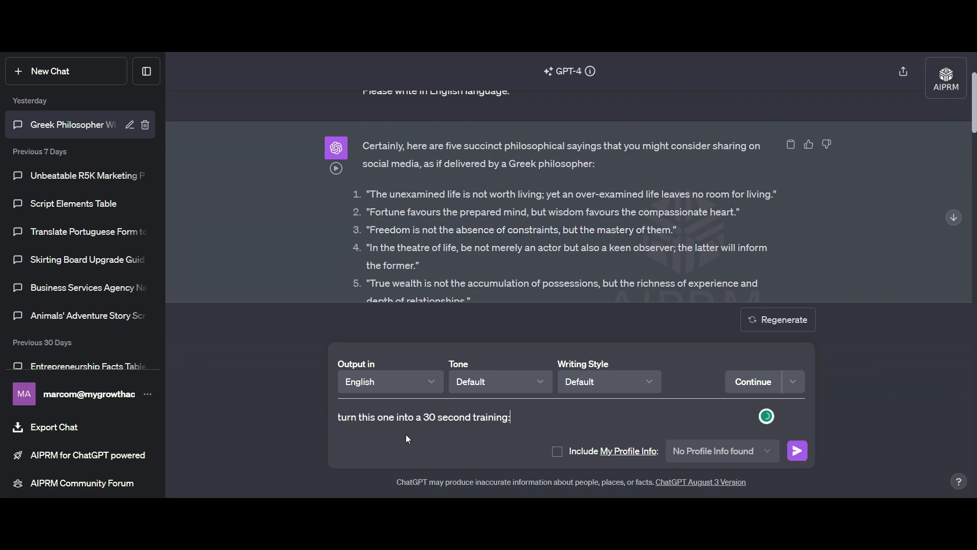
key(ctrl+v)
key(Return)
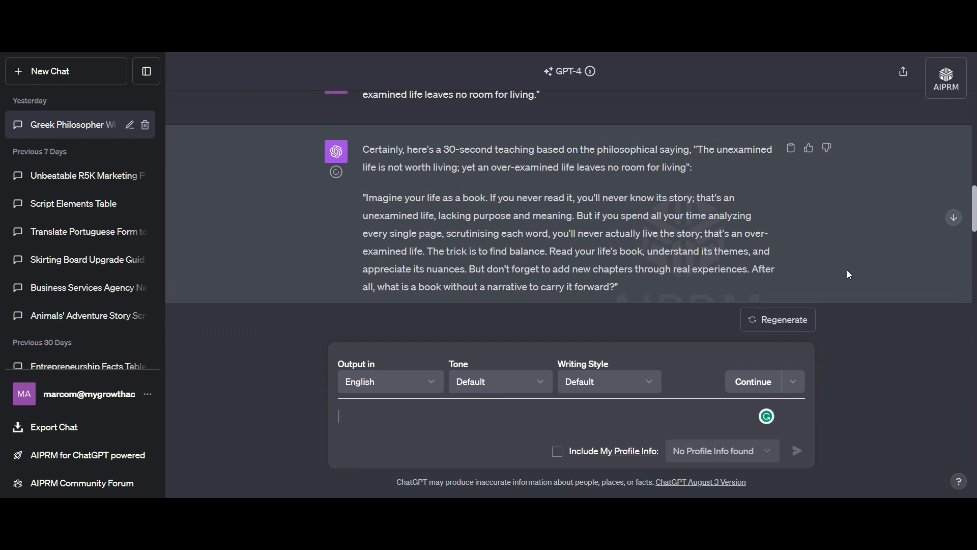
scroll(854, 260, down, 1)
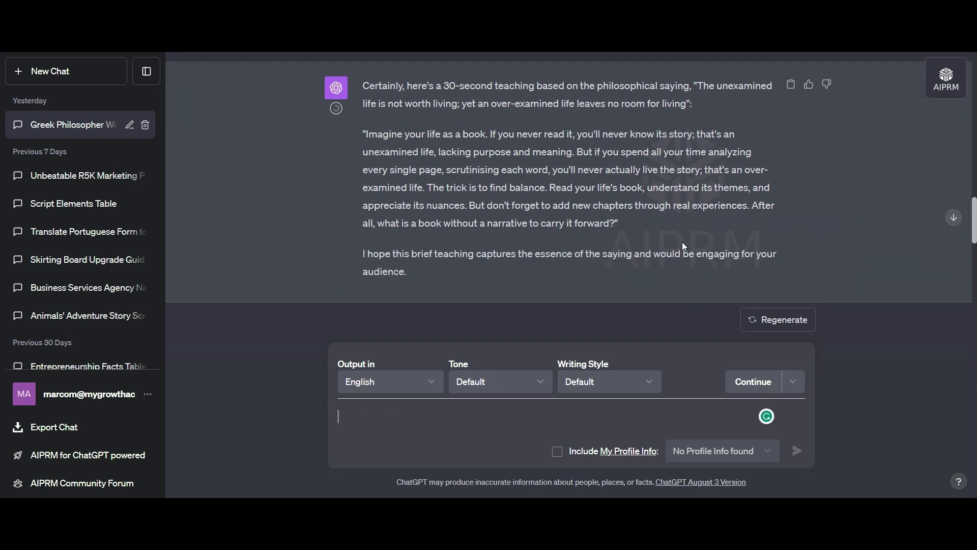
scroll(777, 227, down, 5)
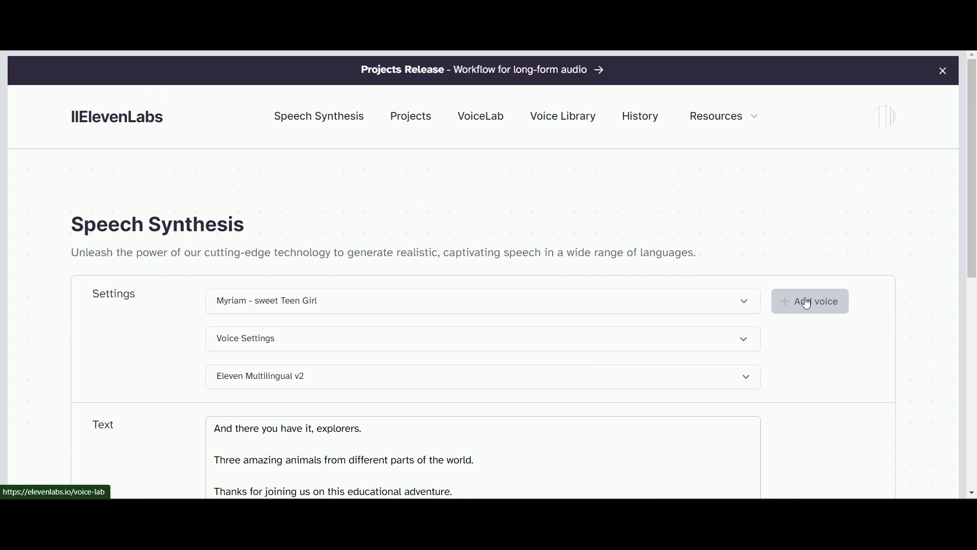
- Go to VoiceLab, start adding a voice, and choose the community Voice Library
click(808, 304)
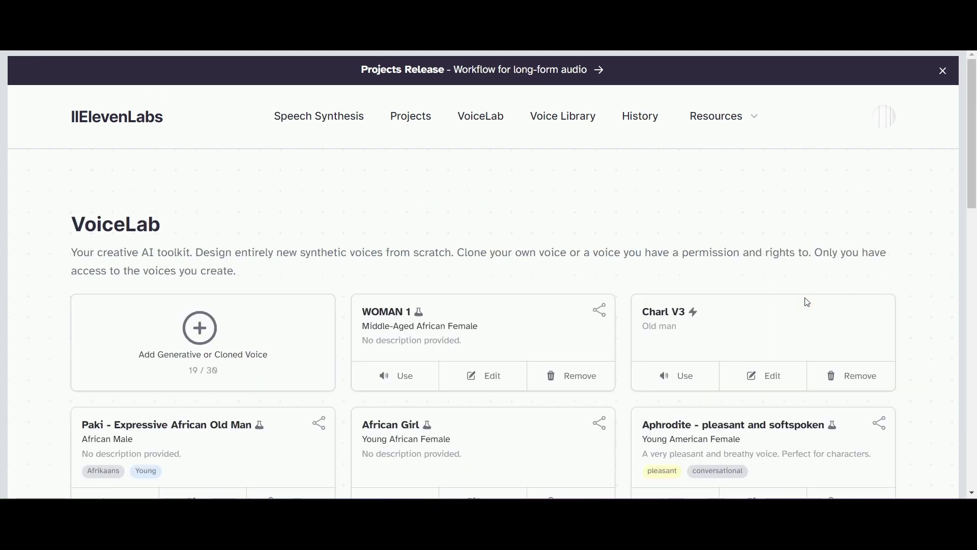
scroll(895, 280, down, 3)
click(206, 157)
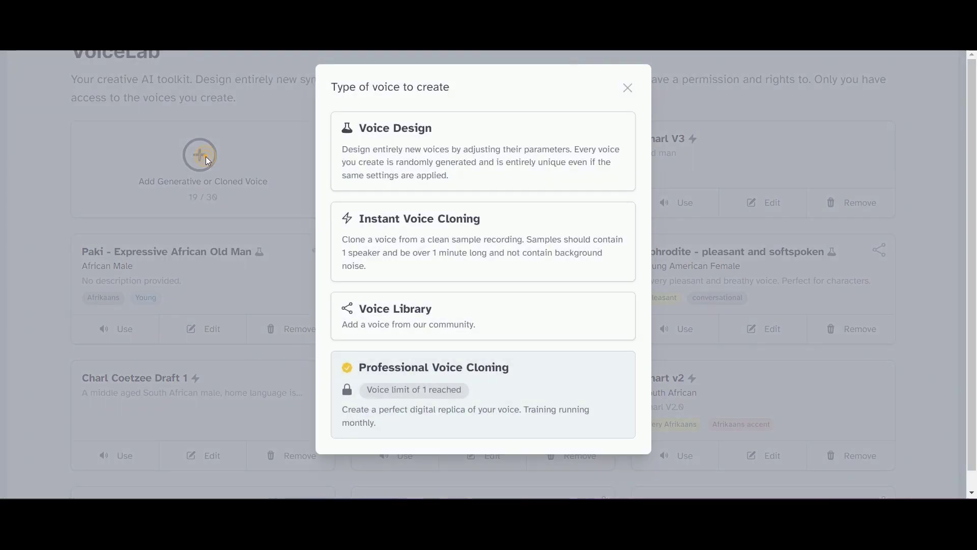
click(443, 309)
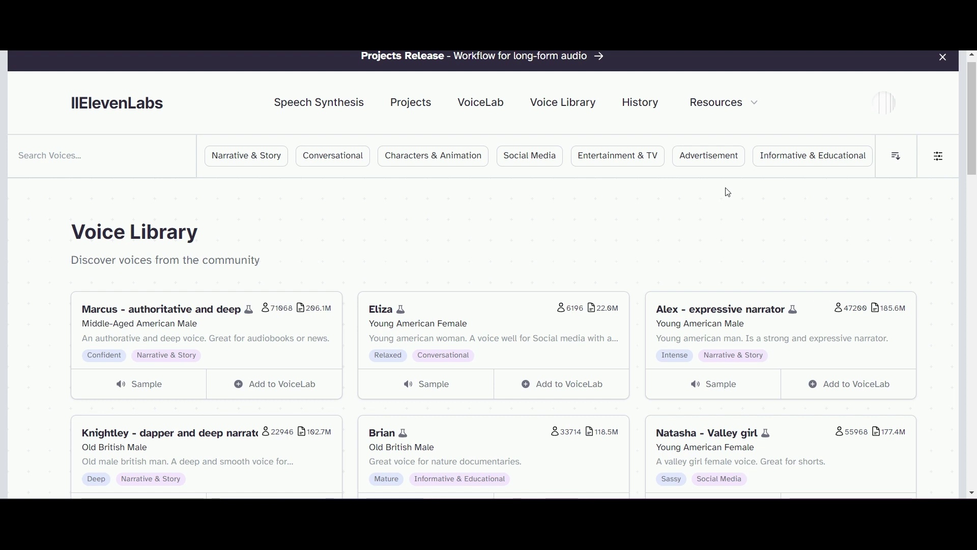
- Preview the Marcus, Alex, Knightley, Michael, Mark, Frank and Russell voice samples
click(136, 293)
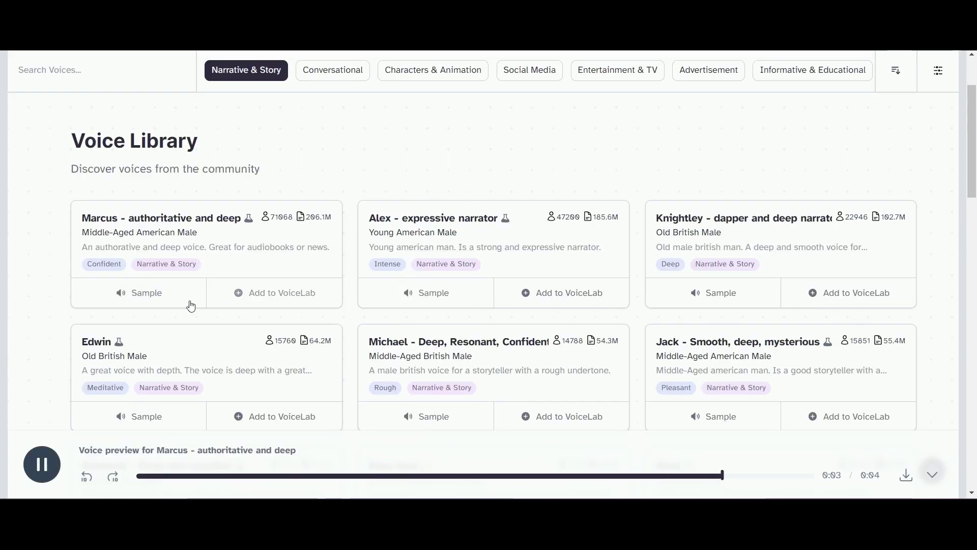
click(416, 293)
click(704, 298)
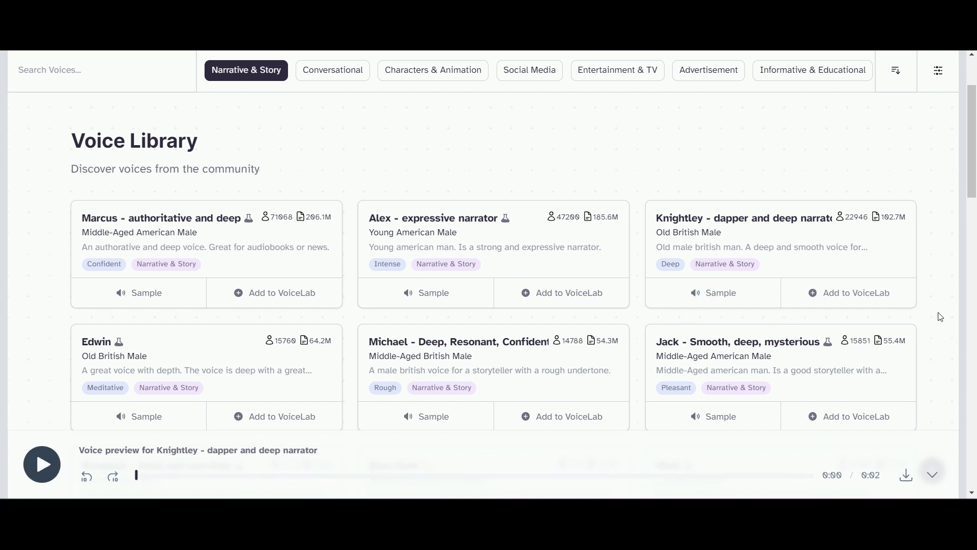
scroll(940, 317, down, 2)
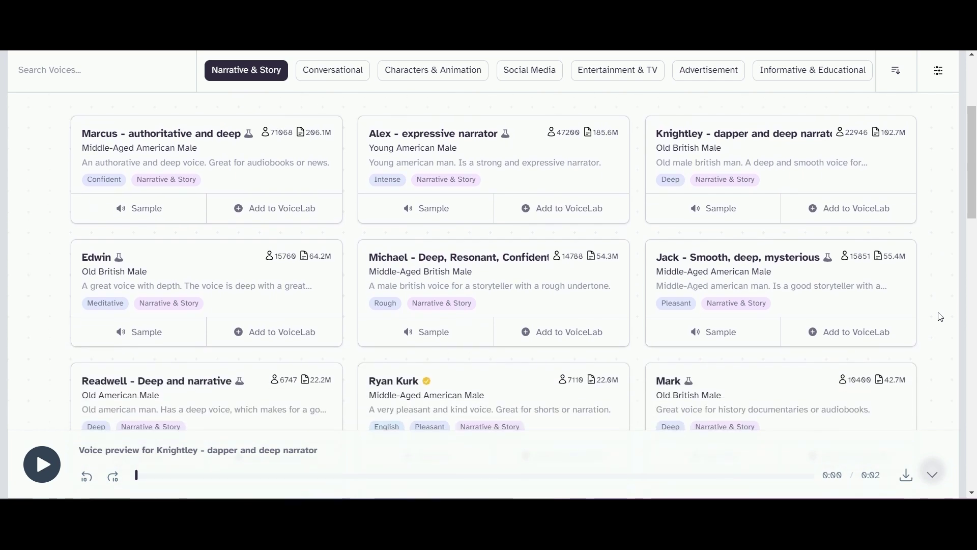
click(417, 338)
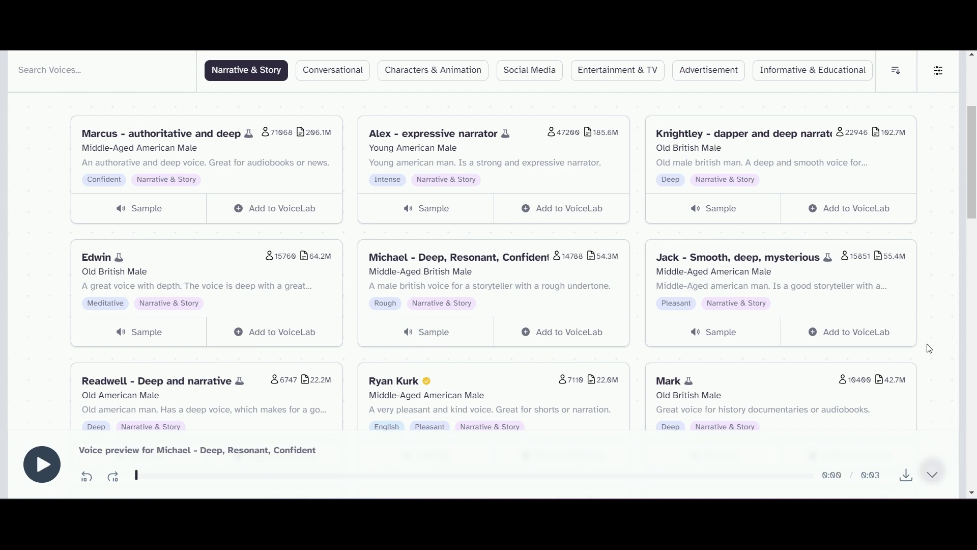
scroll(929, 348, down, 2)
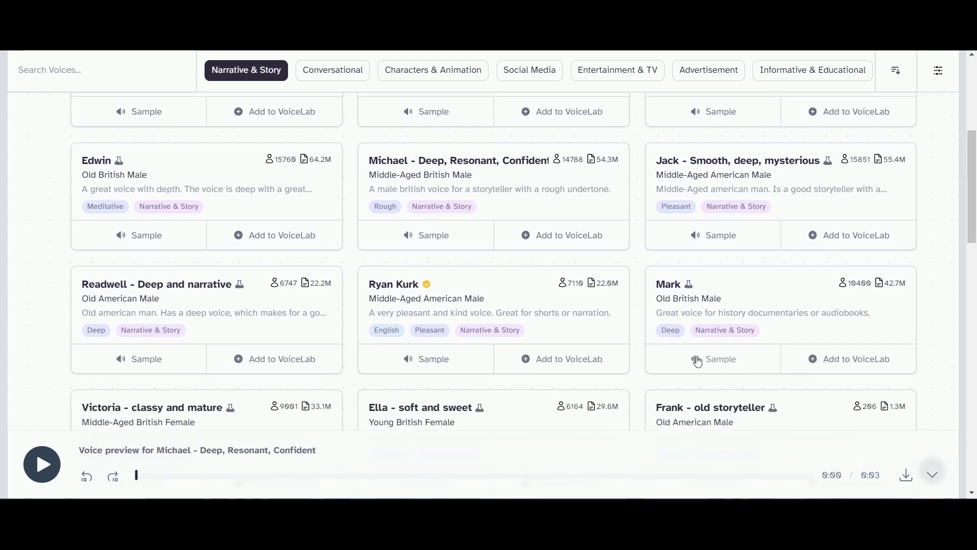
click(698, 360)
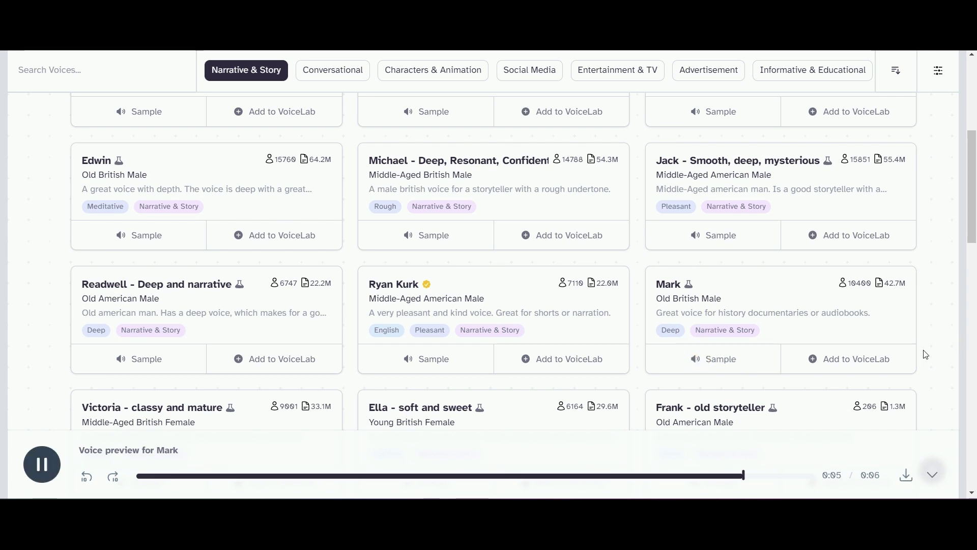
scroll(694, 261, down, 4)
click(695, 261)
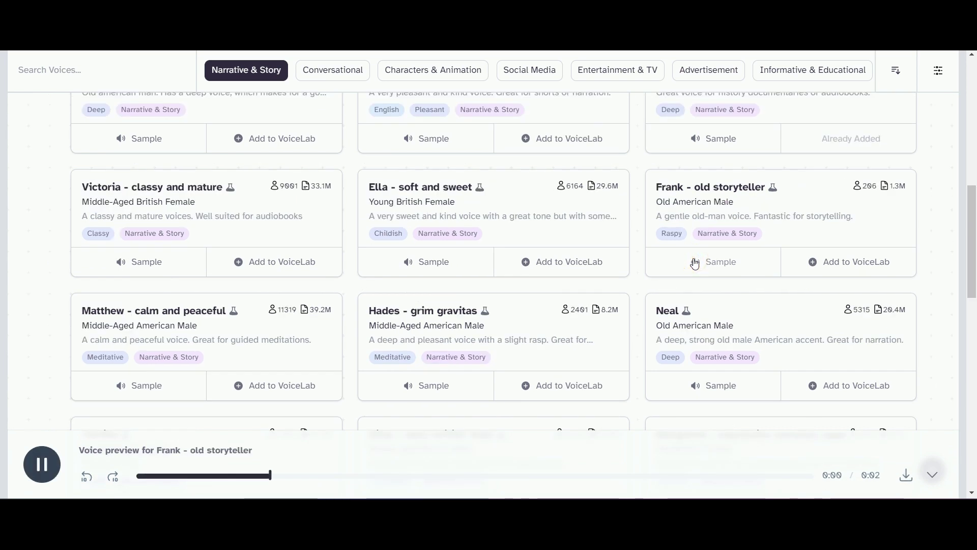
scroll(706, 312, down, 8)
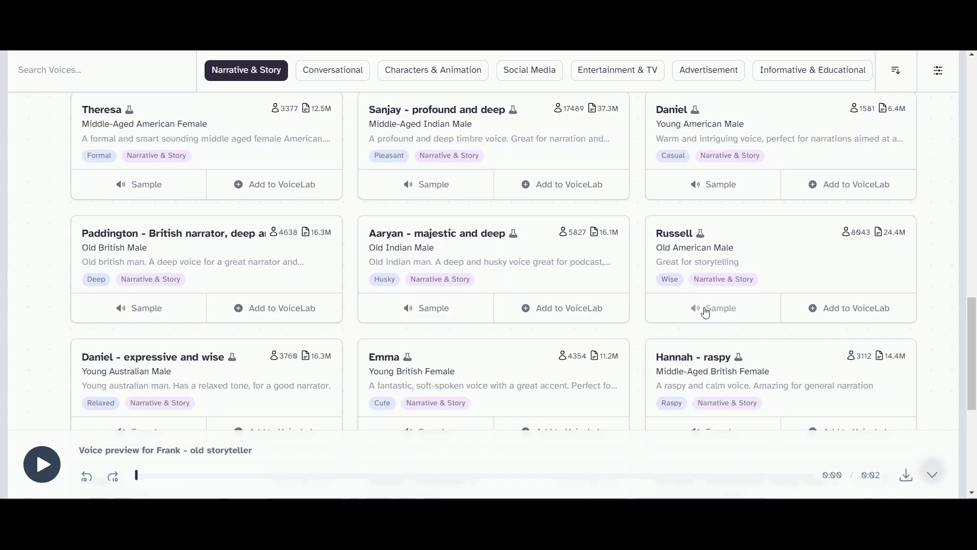
click(706, 311)
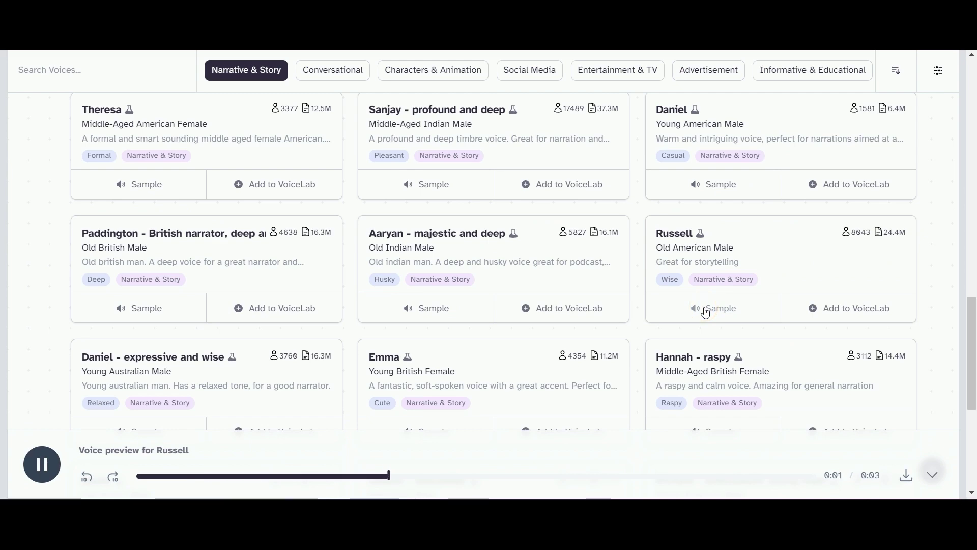
- Replay Marcus - authoritative and deep and add it to VoiceLab, confirming the dialog
scroll(940, 320, up, 8)
scroll(939, 320, up, 5)
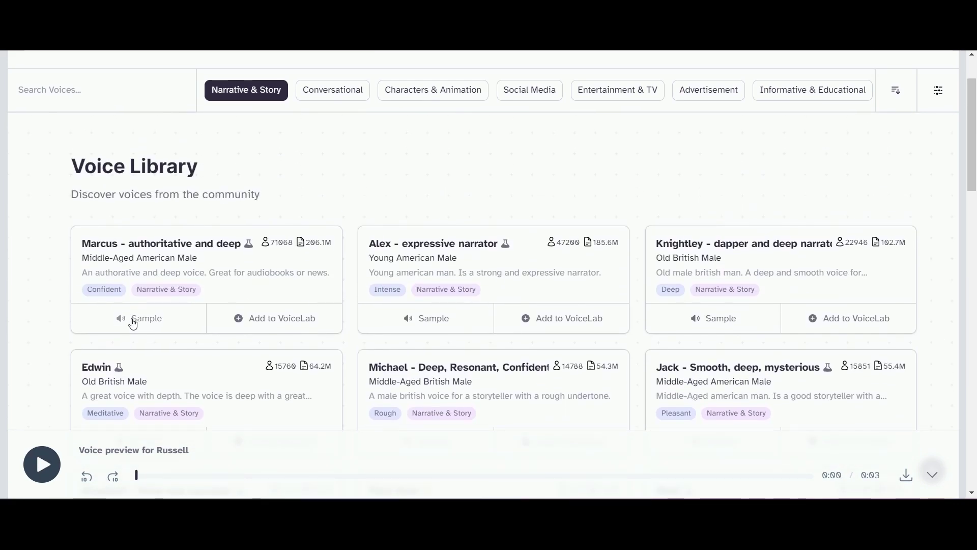
click(133, 322)
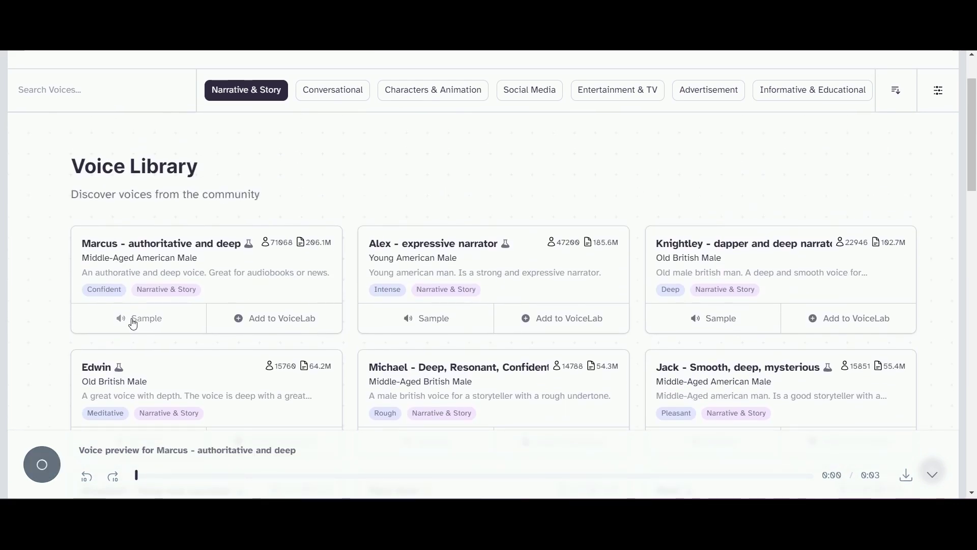
click(273, 324)
click(602, 313)
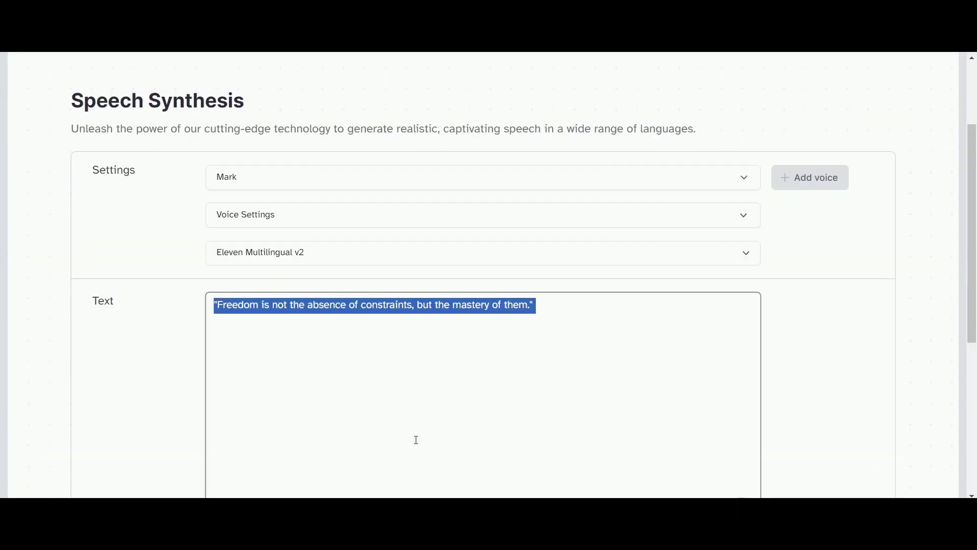
- Paste the freedom script, split it into separate lines, and generate the Mark-voiced speech
text("Many people think freedom means having no rules or limitations, a life without walls. But that's not true freedom; that's just chaos. Imagine driving without traffic signals or laws. It would be a nightmare! Real freedom comes from mastering the constraints life sets before us. It's about learning the rules well so you can navigate skillfully, make informed choices, and break through barriers. So, don't shy away from life's limitations; embrace them. Learn the skills and acquire the knowledge you need to turn constraints into stepping stones on your path to true freedom.")
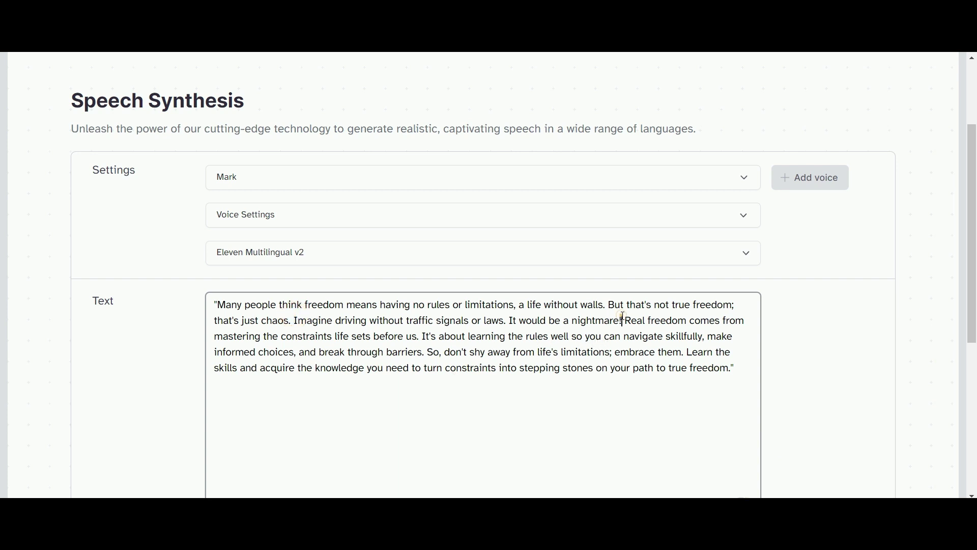
key(Return)
click(509, 321)
key(Return)
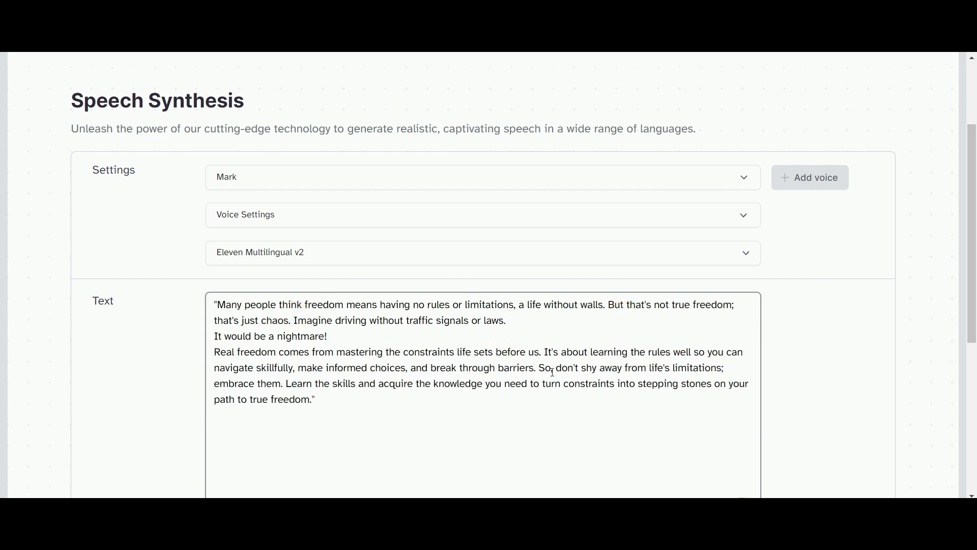
key(Return)
scroll(384, 395, down, 6)
click(483, 260)
scroll(870, 336, up, 3)
scroll(863, 341, down, 3)
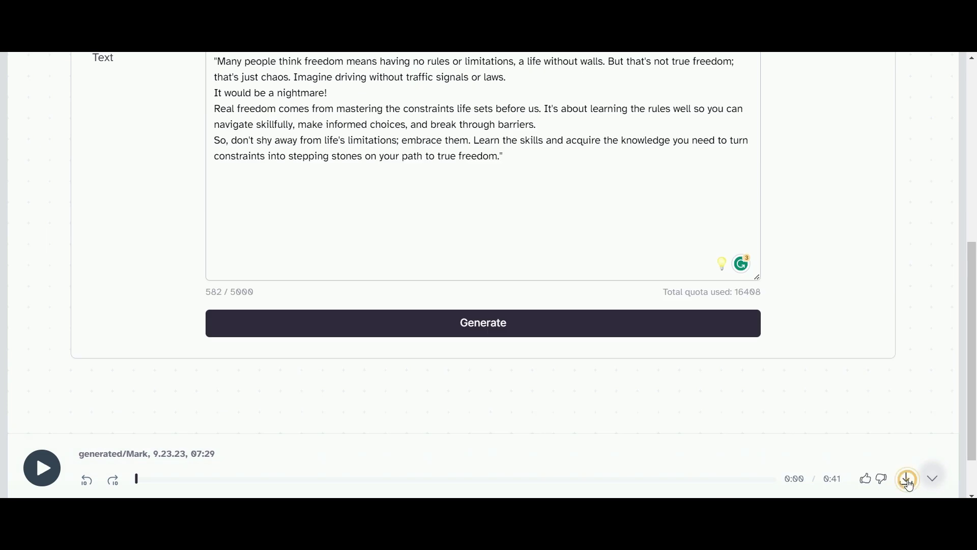
- Download the 41-second MP3 and rename it 'True Freedom voice over' in Downloads
click(908, 481)
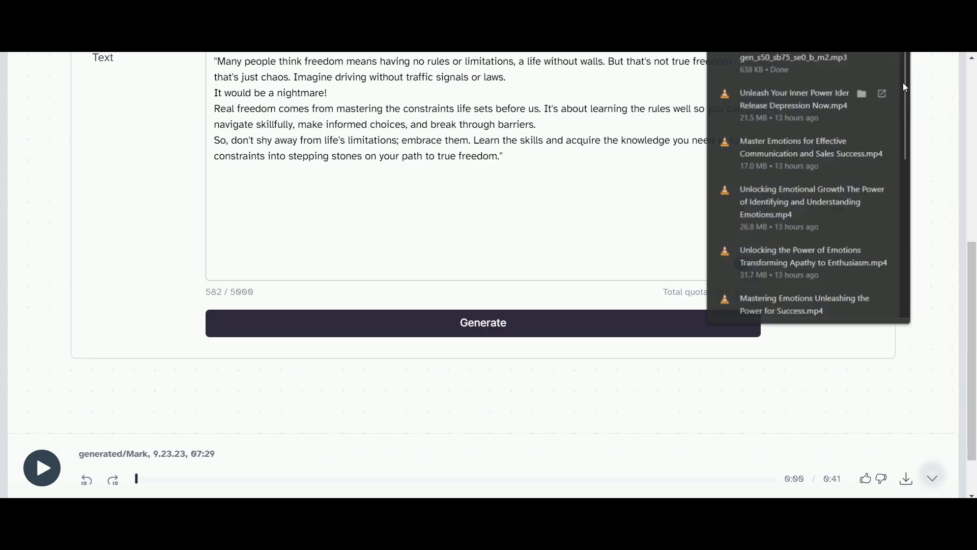
click(870, 55)
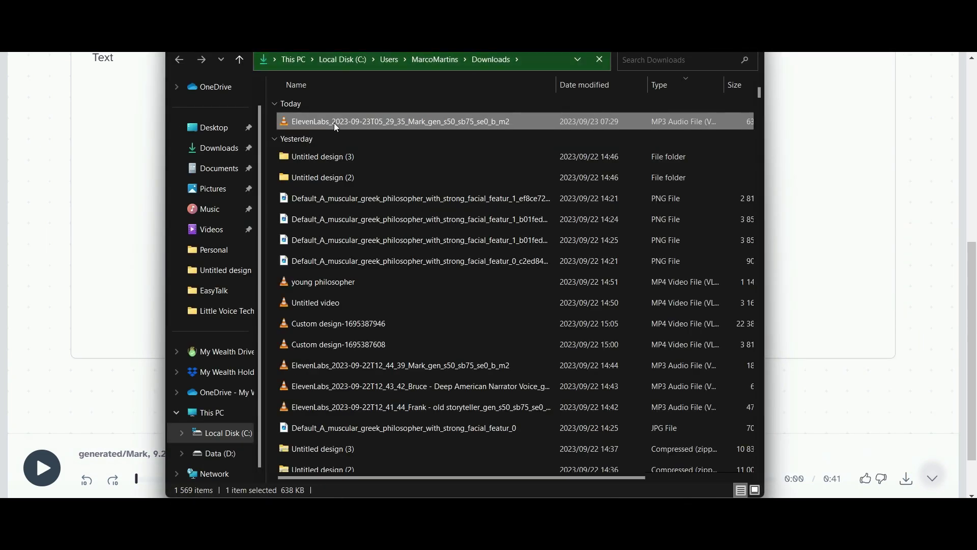
key(F2)
text(True Freedom voice over)
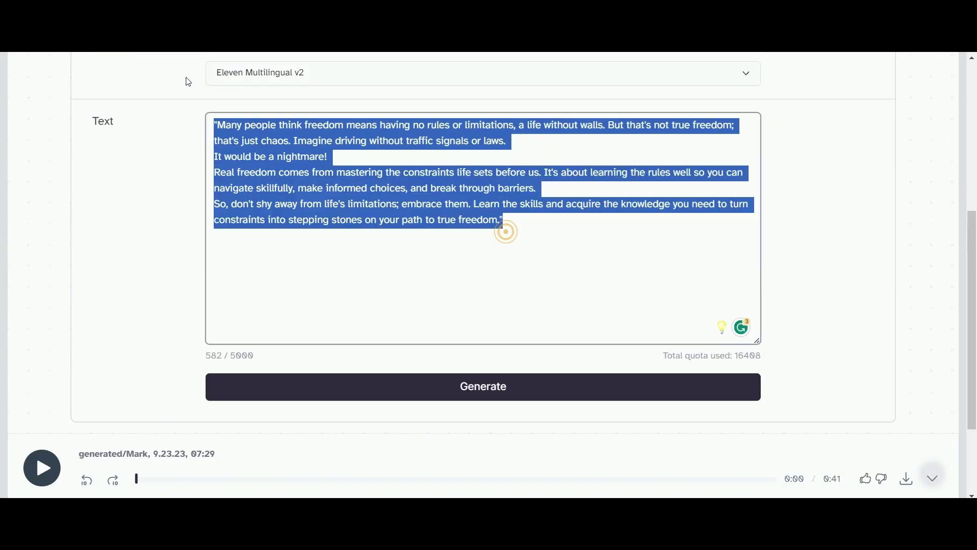
- Paste the book-analogy script and break lines after 'meaning.' and 'over-examined life.'
text("Imagine your life as a book. If you never read it, you'll never know its story; that's an unexamined life, lacking purpose and meaning. But if you spend all your time analyzing every single page, scrutinising each word, you'll never actually live the story; that's an over-examined life. The trick is to find balance. Read your life's book, understand its themes, and appreciate its nuances. But don't forget to add new chapters through real experiences. After all, what is a book without a narrative to carry it forward?")
scroll(188, 81, up, 3)
click(320, 268)
key(Return)
click(346, 300)
key(Return)
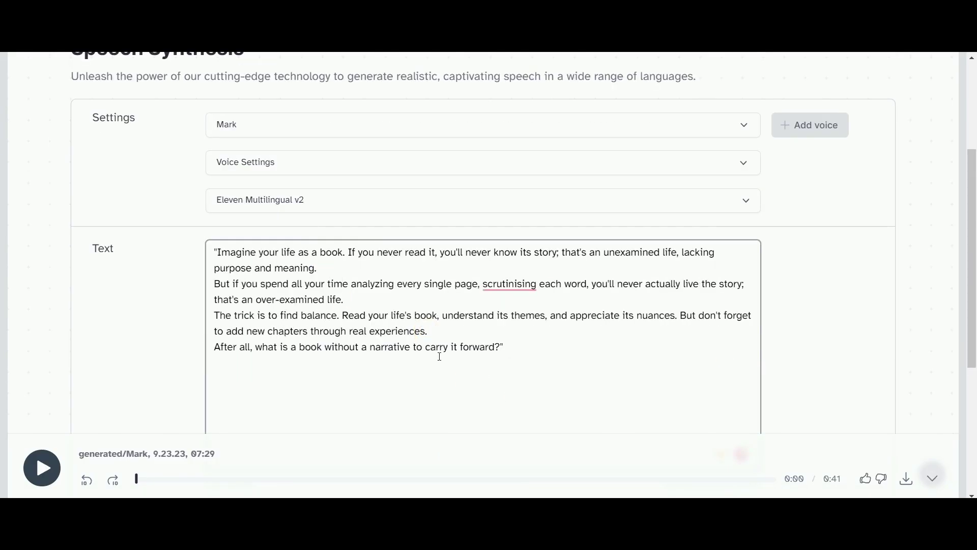
- Choose the Bruce - Deep American Narrator voice, generate the 33-second narration and download it
click(356, 125)
scroll(463, 296, down, 4)
click(560, 321)
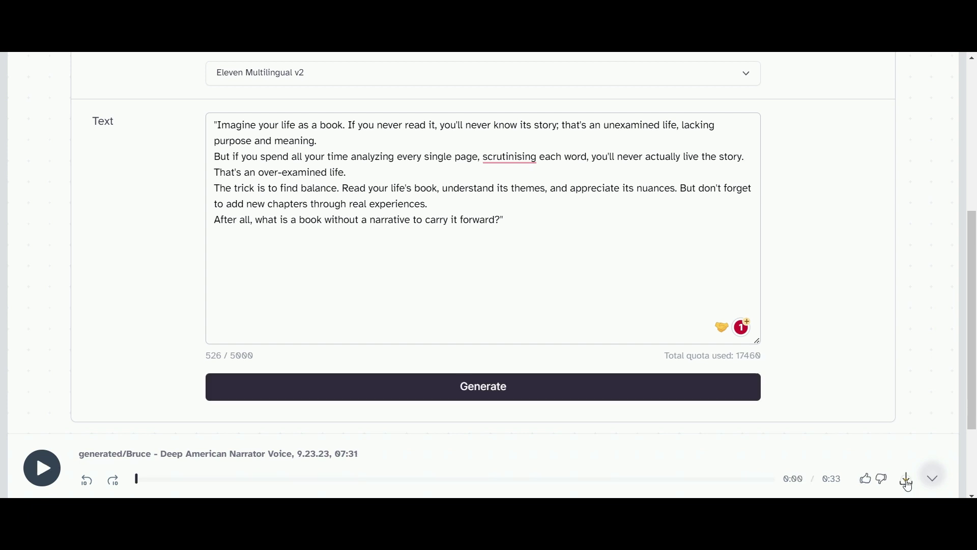
click(907, 480)
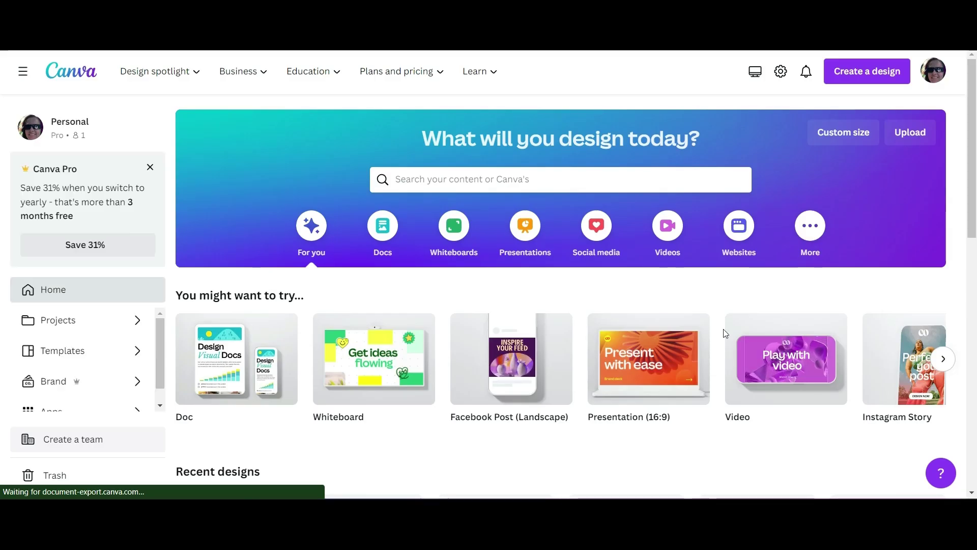
- Upload the philosopher images from Downloads to Canva
scroll(723, 328, down, 1)
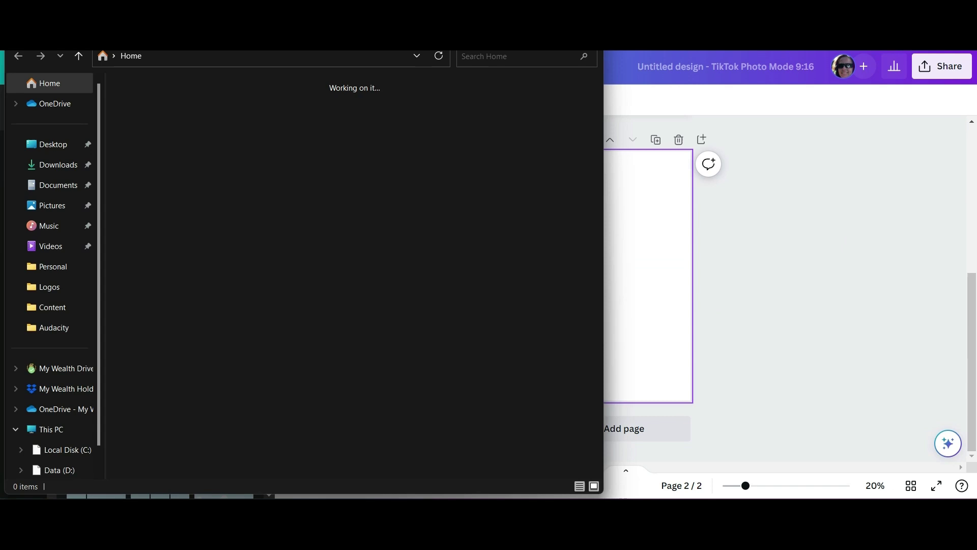
click(219, 185)
shift+click(413, 139)
key(Return)
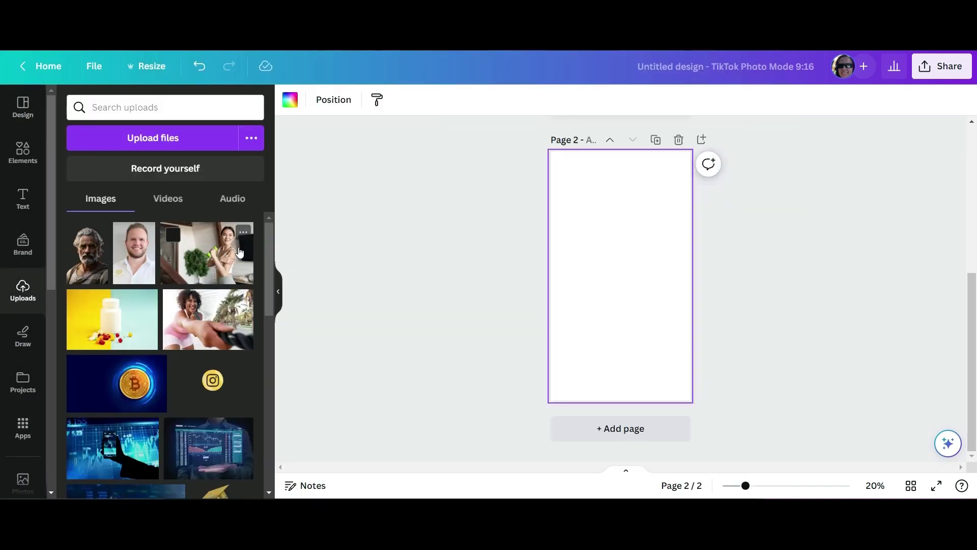
- Set a dark texture background on page 2 and place the enlarged grey-haired philosopher photo over it
click(188, 257)
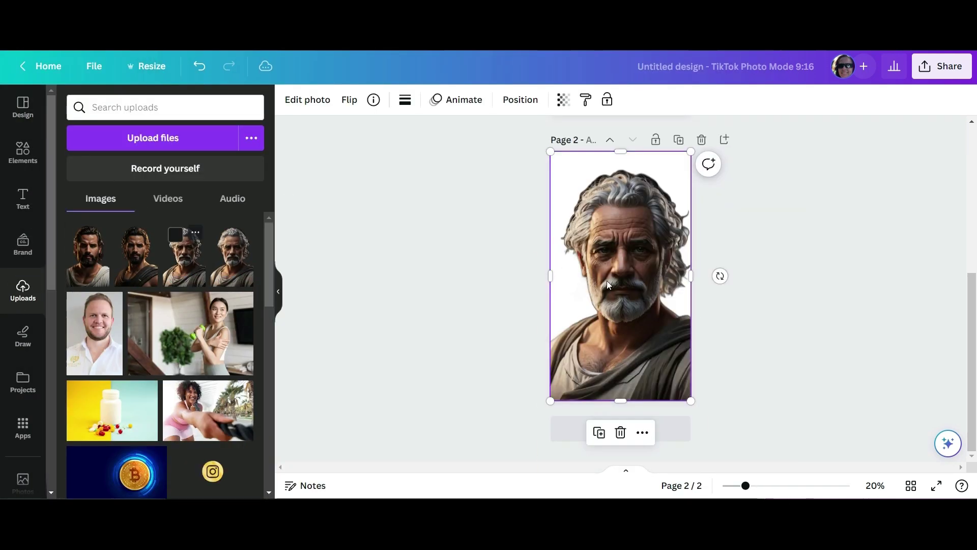
key(Delete)
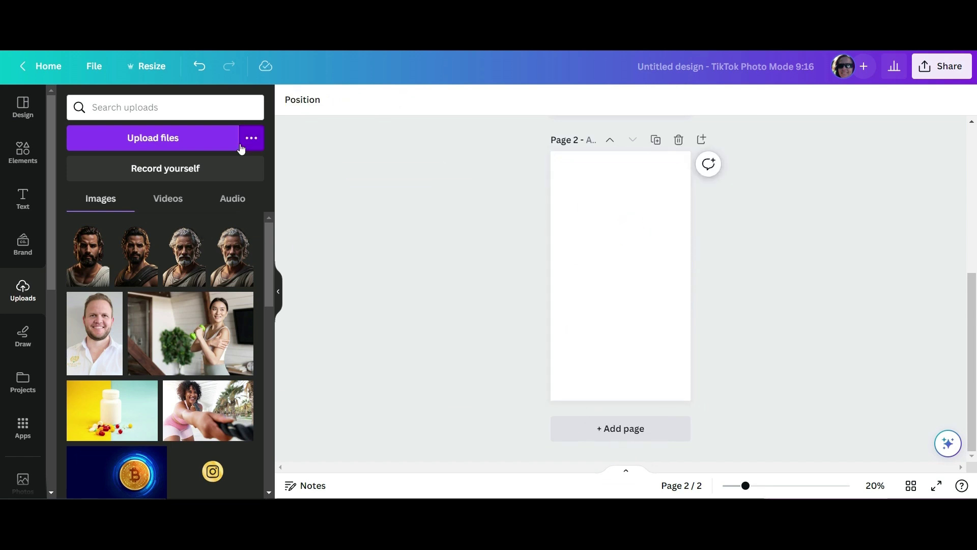
click(23, 152)
click(239, 207)
scroll(189, 344, down, 3)
drag(189, 344, 585, 280)
click(23, 290)
drag(188, 255, 595, 216)
drag(666, 329, 694, 401)
- Warm the photo's temperature to 27, shift its tint, and lower its contrast
click(308, 100)
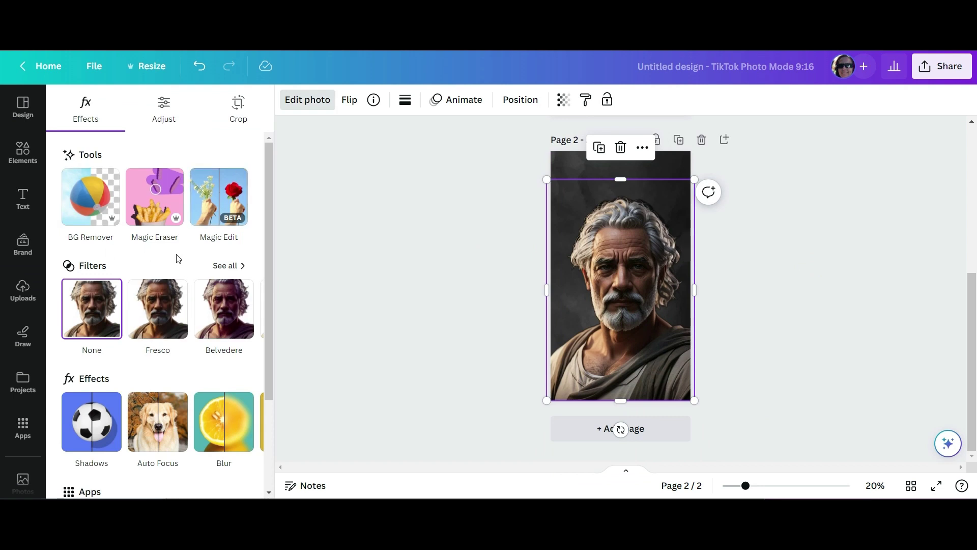
click(164, 109)
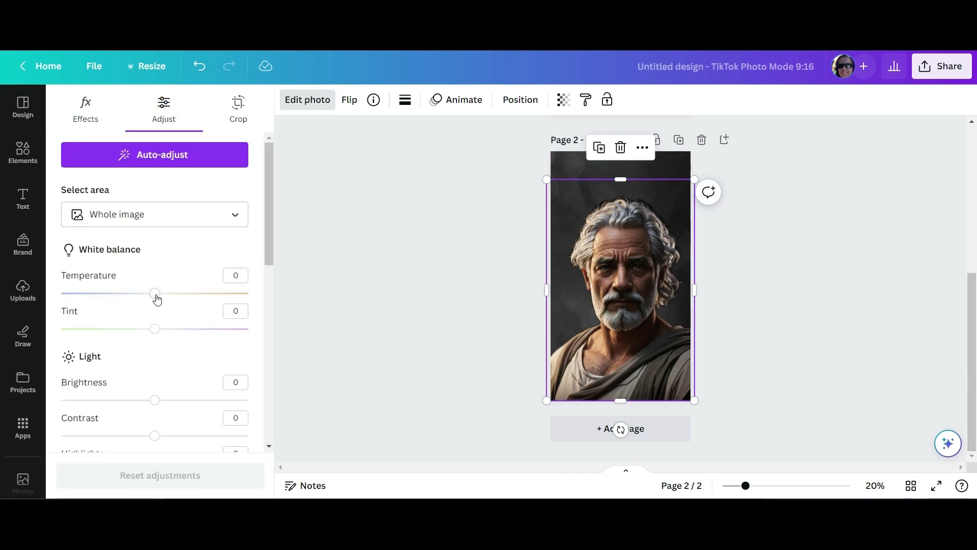
drag(157, 299, 180, 293)
mouse_move(154, 328)
mouse_down()
mouse_move(186, 332)
mouse_move(136, 329)
mouse_move(194, 337)
mouse_move(158, 336)
mouse_up()
scroll(157, 315, down, 2)
drag(155, 307, 186, 309)
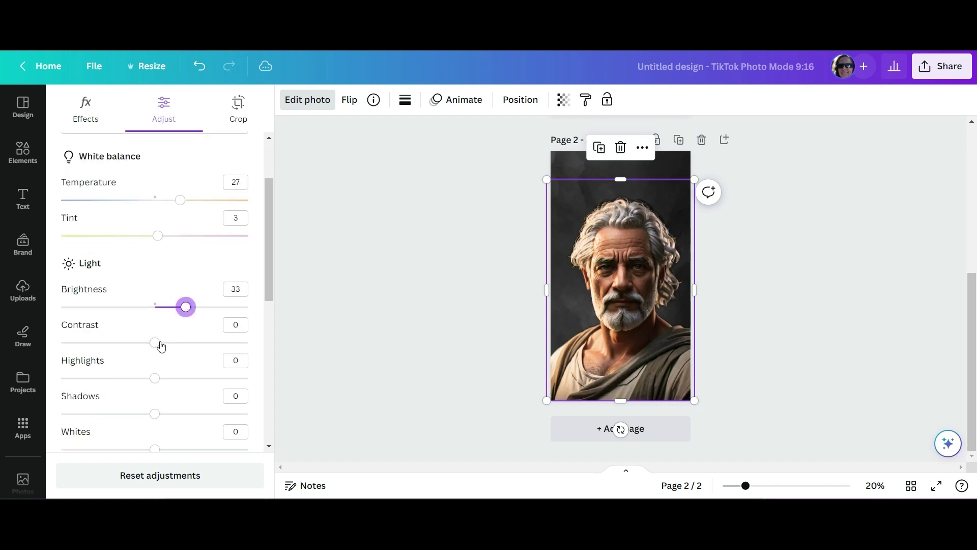
mouse_move(160, 346)
mouse_down()
mouse_move(192, 343)
mouse_move(152, 348)
mouse_up()
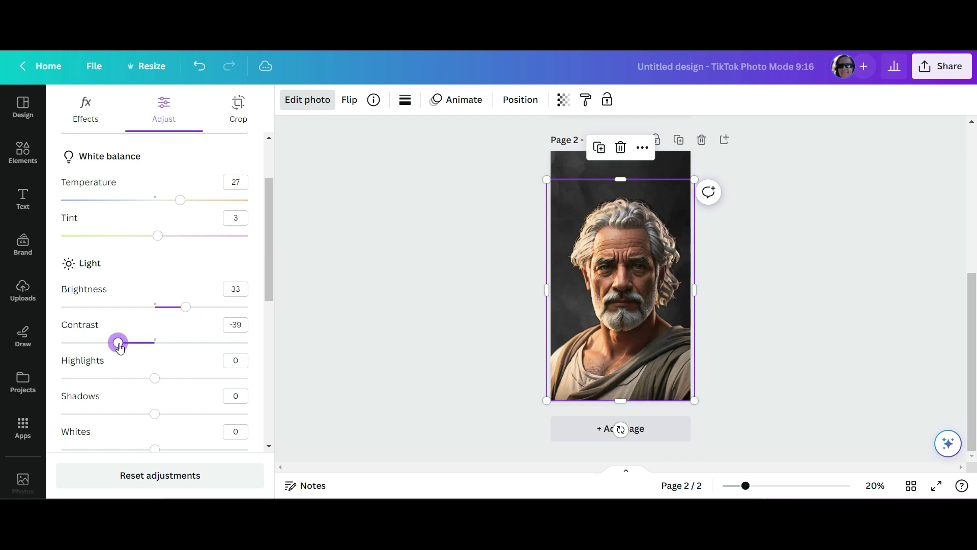
drag(185, 204, 200, 205)
- Fine-tune the photo's brightness, shadows and whites, and add clarity to sharpen it
scroll(153, 305, down, 2)
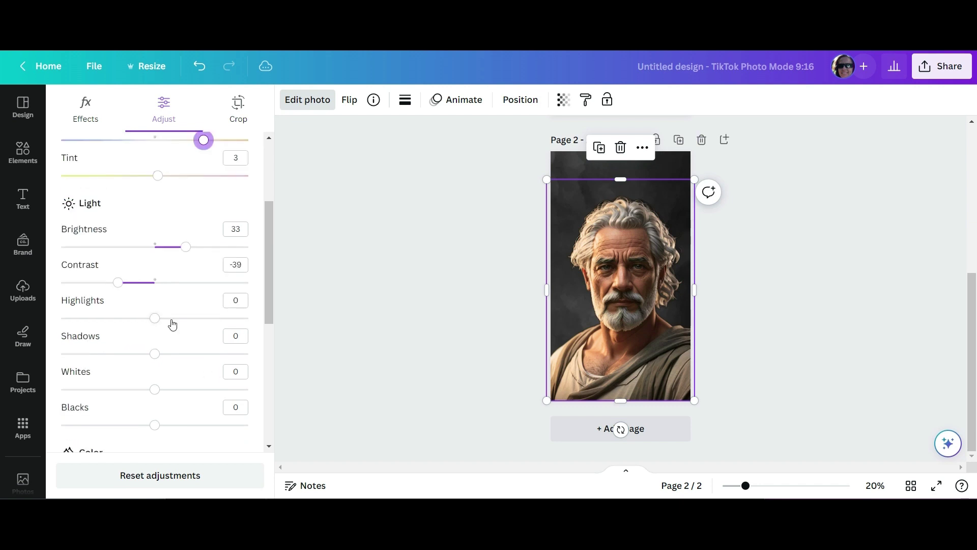
mouse_move(155, 318)
mouse_down()
mouse_move(112, 319)
mouse_move(170, 319)
mouse_up()
drag(154, 354, 183, 359)
drag(156, 390, 169, 395)
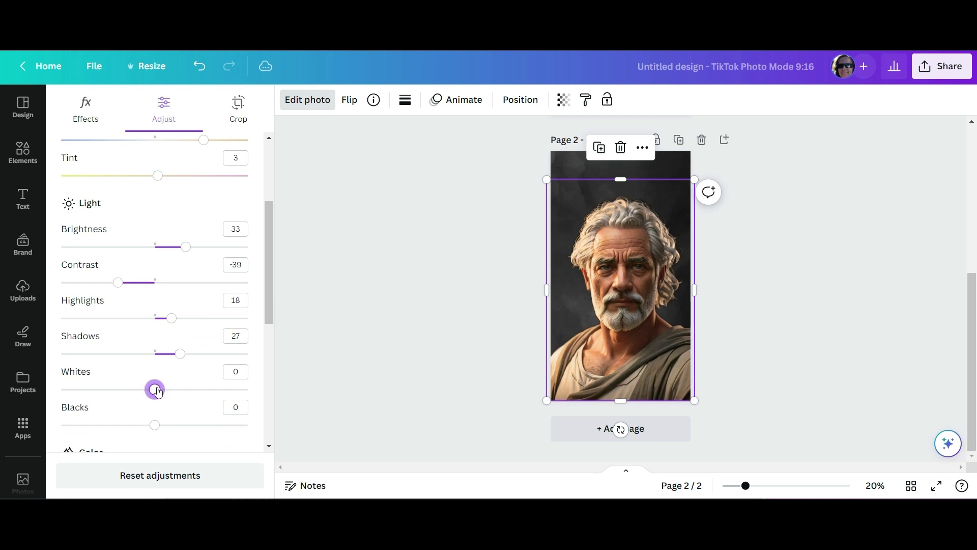
scroll(157, 391, down, 3)
drag(155, 330, 188, 330)
drag(154, 365, 179, 372)
scroll(172, 384, down, 3)
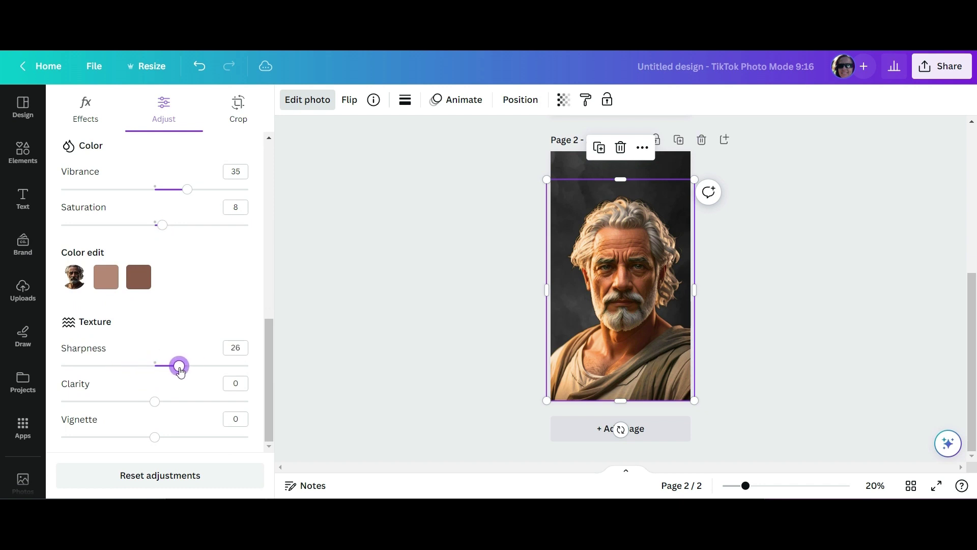
mouse_move(157, 407)
mouse_down()
mouse_move(189, 410)
mouse_move(159, 405)
mouse_up()
- Duplicate page 2 and add a blank new page to the design
click(415, 268)
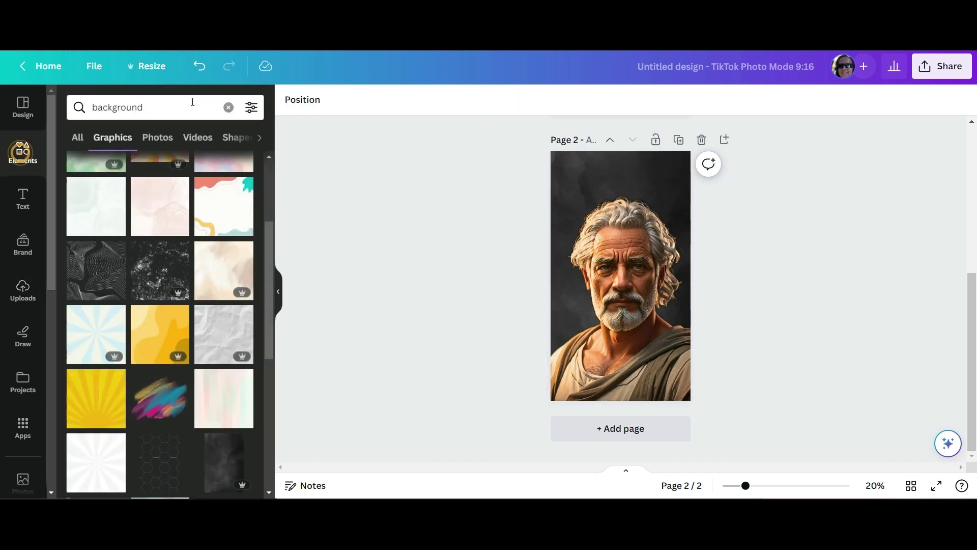
click(164, 106)
click(621, 274)
click(850, 319)
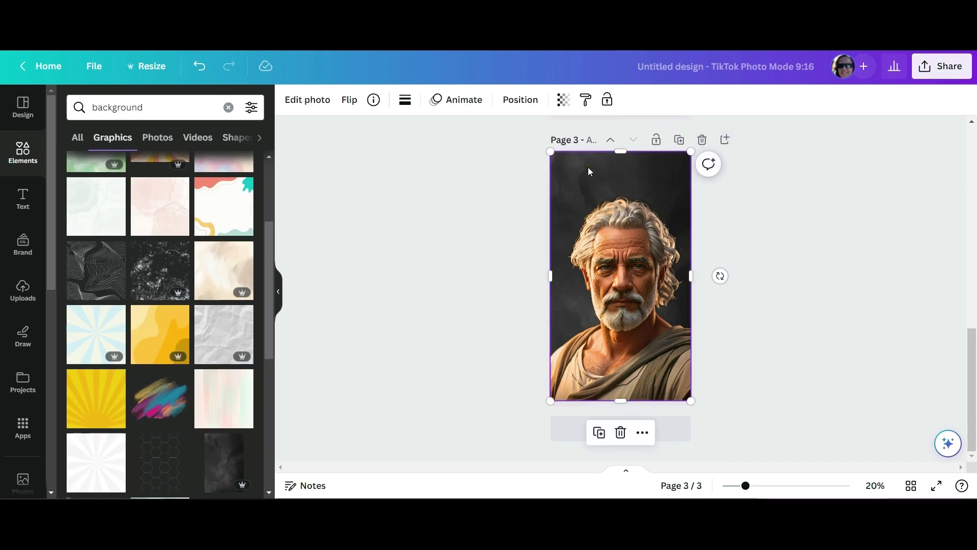
click(678, 140)
click(804, 263)
key(ctrl+Return)
- Lay a dark 'background marble' graphic on page 4 and place the bearded philosopher photo on it
scroll(168, 443, down, 8)
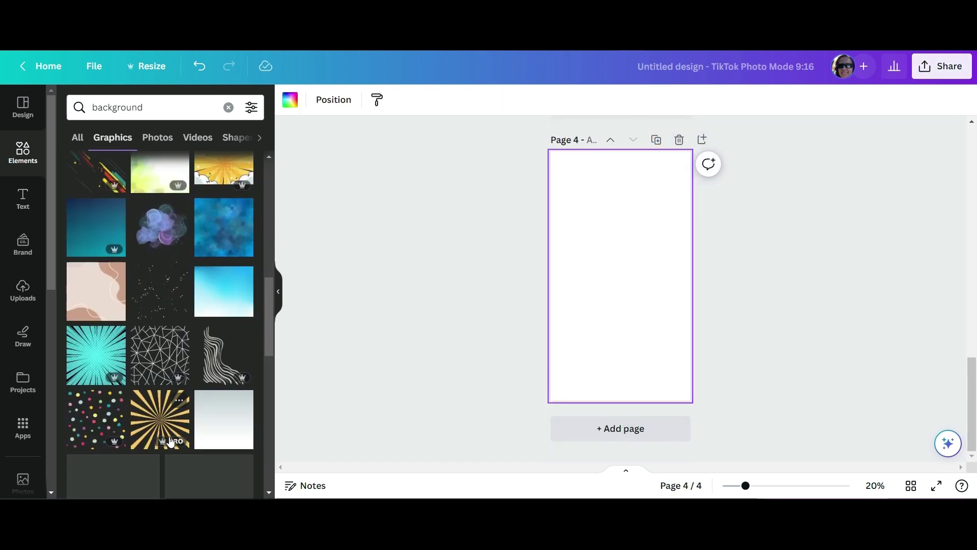
scroll(161, 431, up, 15)
click(158, 108)
text(marble)
key(Return)
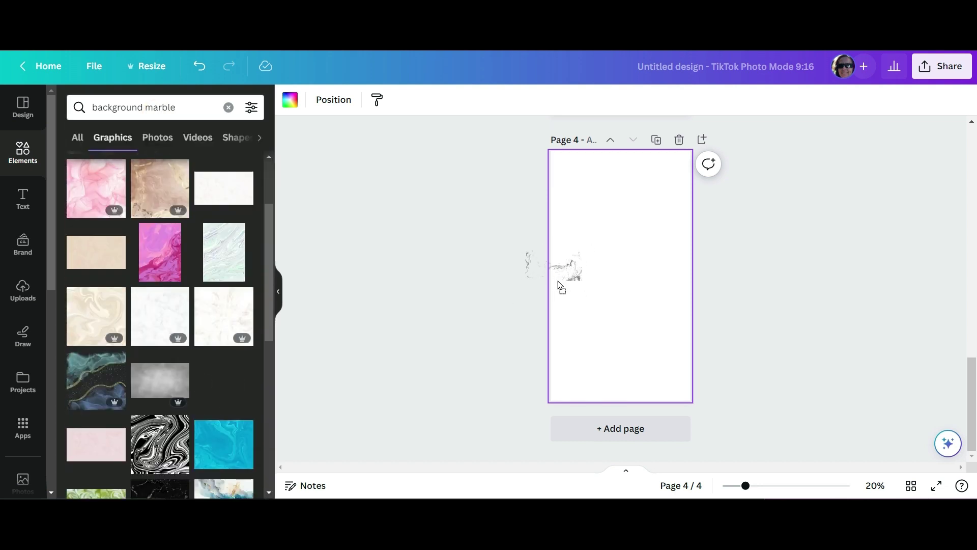
drag(229, 397, 570, 305)
click(23, 290)
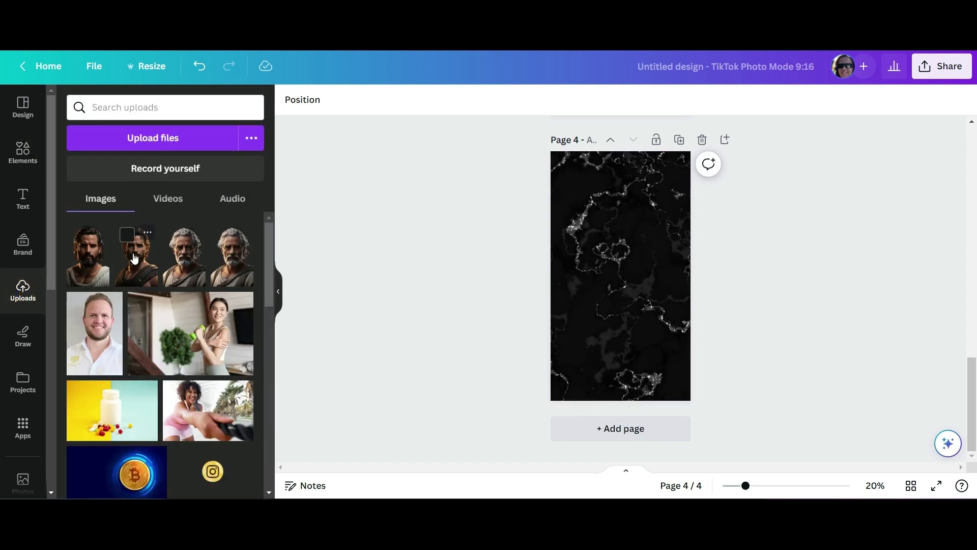
drag(131, 258, 556, 246)
- Adjust the bearded photo's warmth and light sliders, bringing brightness to 46
click(307, 99)
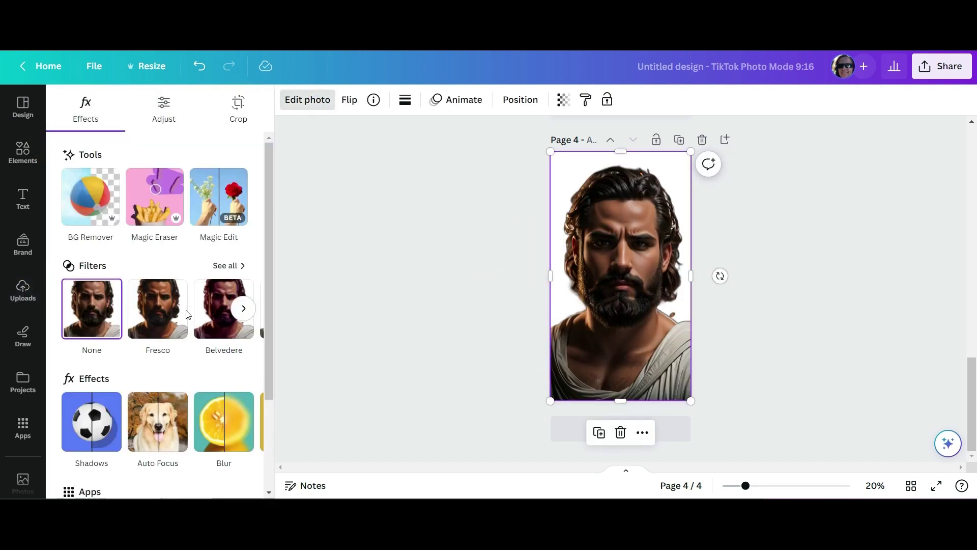
click(163, 109)
scroll(188, 253, down, 1)
drag(155, 269, 198, 297)
scroll(179, 325, down, 3)
mouse_move(154, 226)
mouse_down()
mouse_move(117, 225)
mouse_move(166, 226)
mouse_up()
drag(174, 191, 196, 190)
- Finish the slider tweaks with sharpness at 45, then bring up the design's download settings
scroll(166, 285, down, 2)
drag(155, 263, 104, 270)
drag(155, 299, 197, 299)
scroll(188, 380, down, 2)
scroll(188, 380, down, 3)
drag(154, 224, 168, 224)
drag(154, 366, 173, 373)
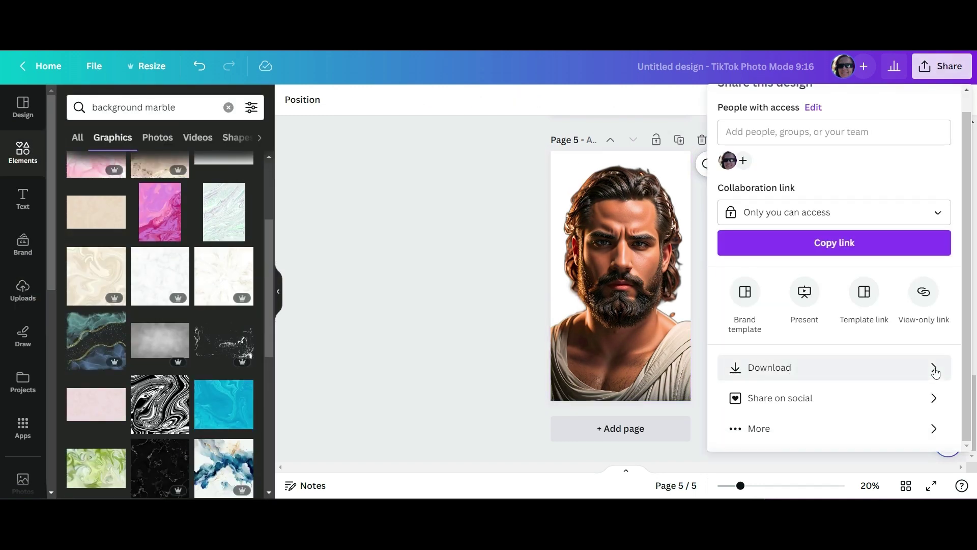
click(935, 371)
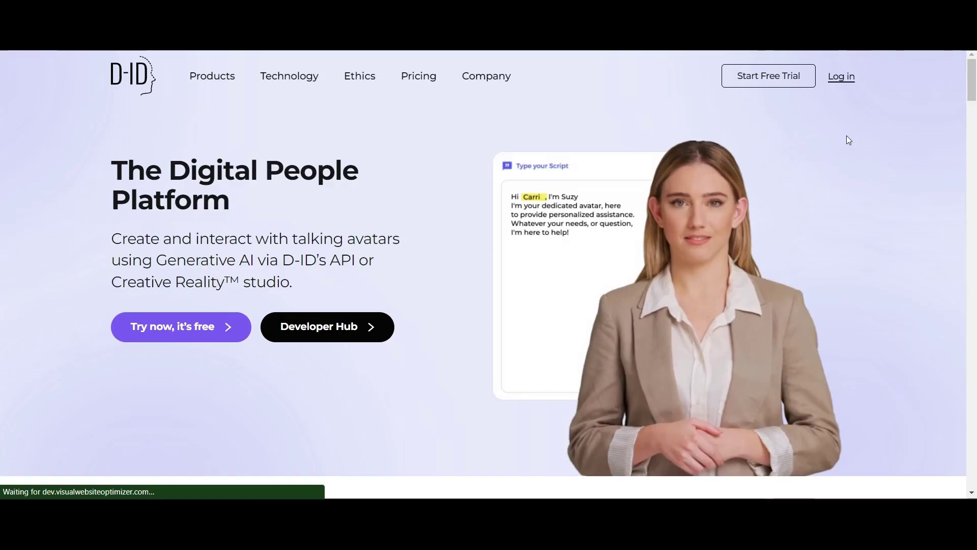
- Start a new D-ID video and upload the first ElevenLabs voice recording as its audio
click(70, 170)
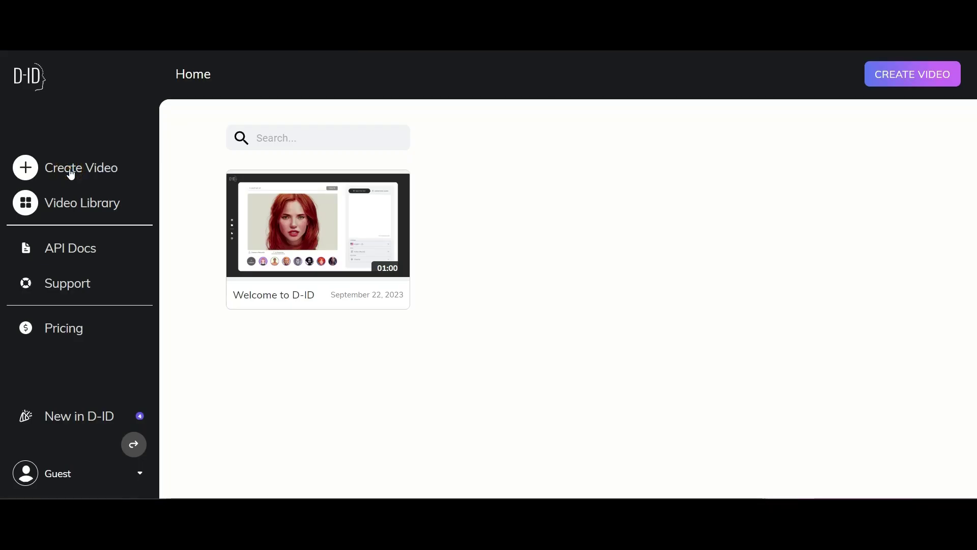
mouse_move(263, 409)
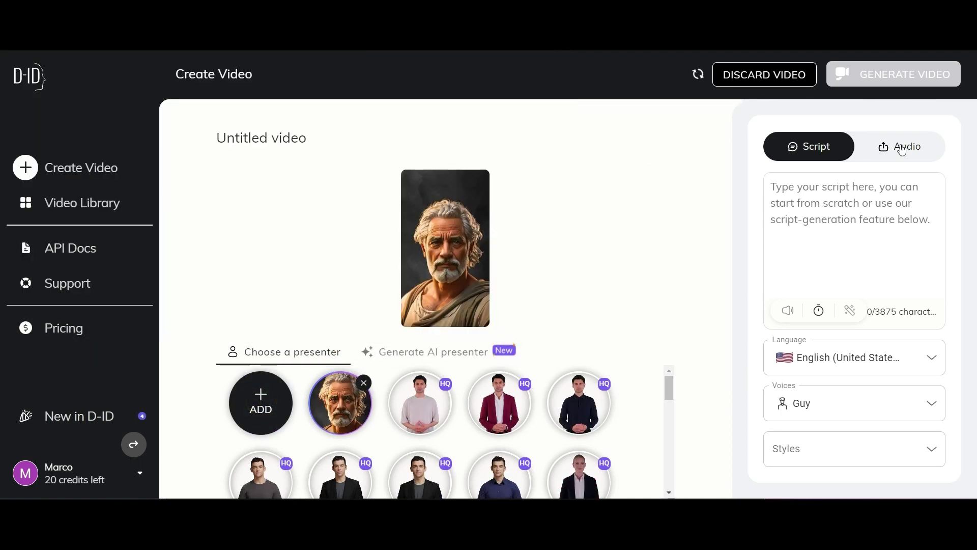
click(902, 149)
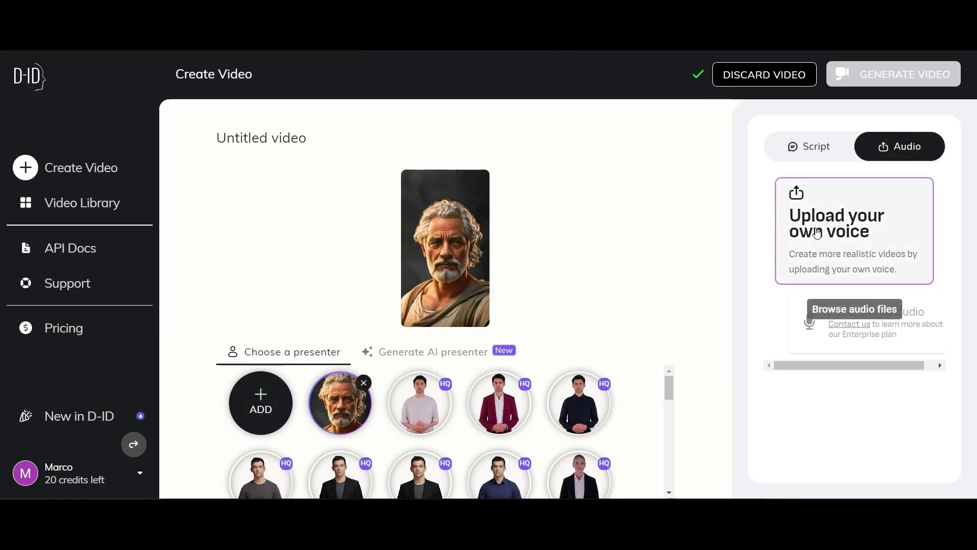
click(831, 235)
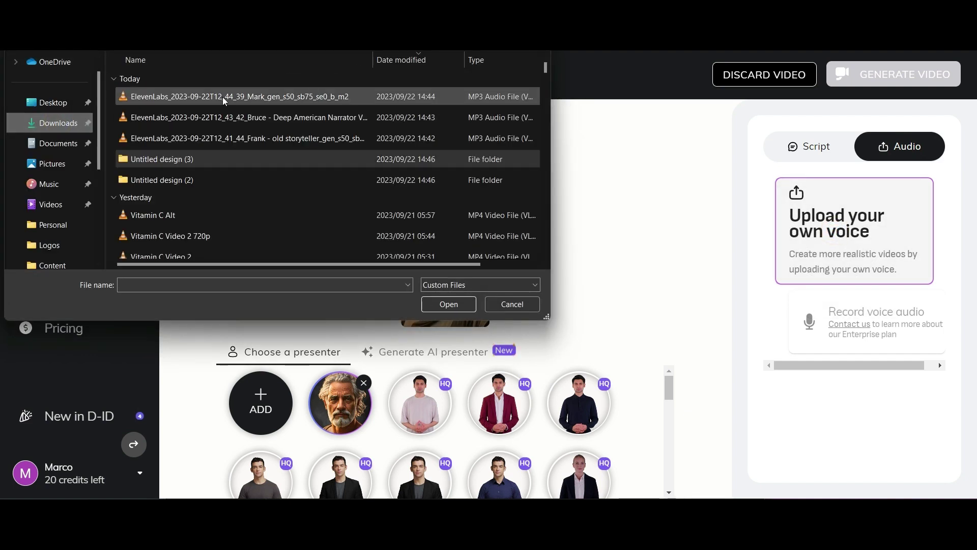
double_click(223, 99)
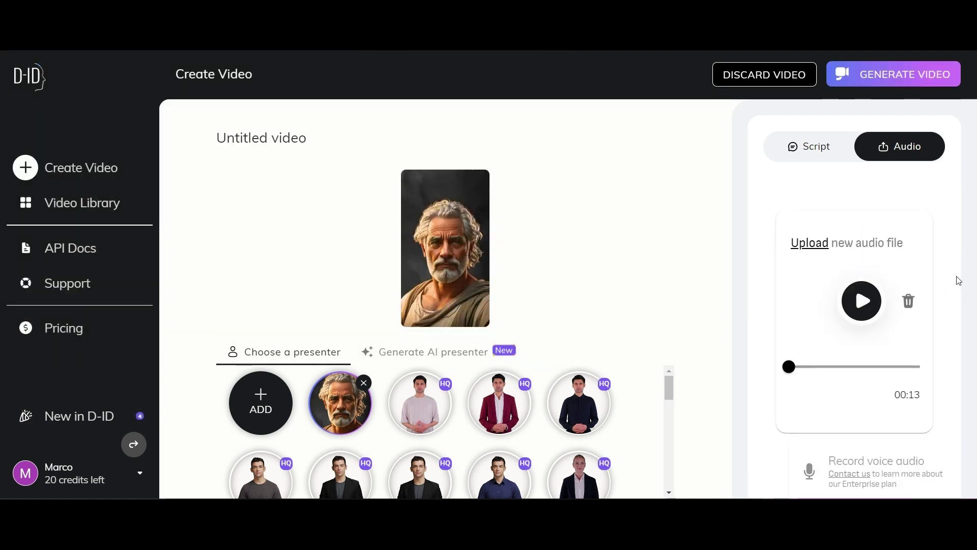
- Generate the 12-second grey-haired philosopher talking video and download it from the library
click(872, 74)
click(580, 455)
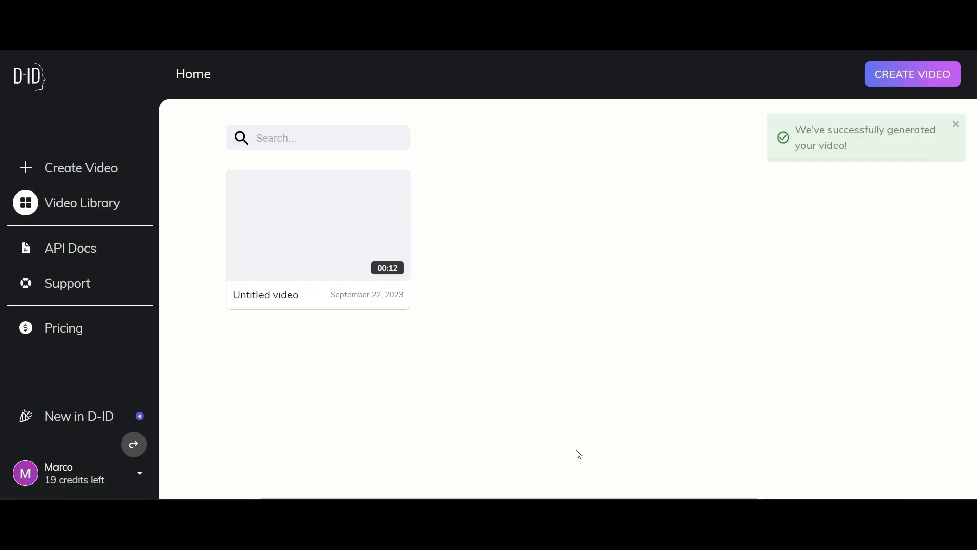
click(316, 227)
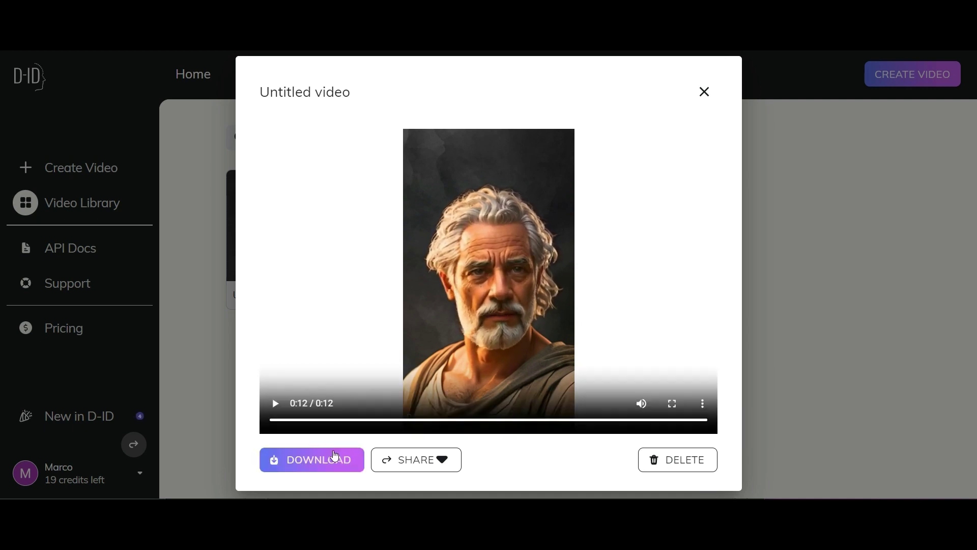
click(313, 463)
- Start a new video with the young bearded presenter image and an uploaded voice recording
click(101, 173)
click(261, 404)
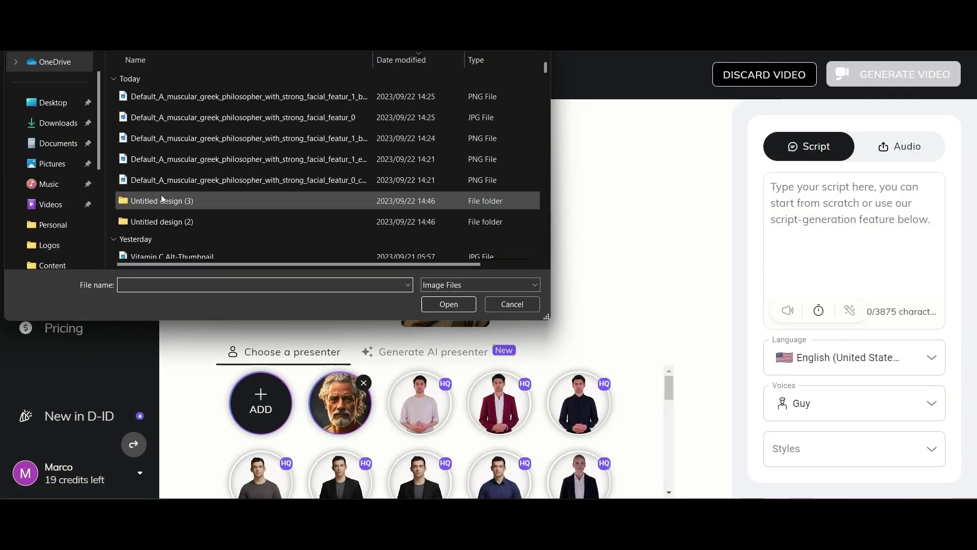
double_click(164, 202)
double_click(327, 207)
click(903, 147)
click(854, 231)
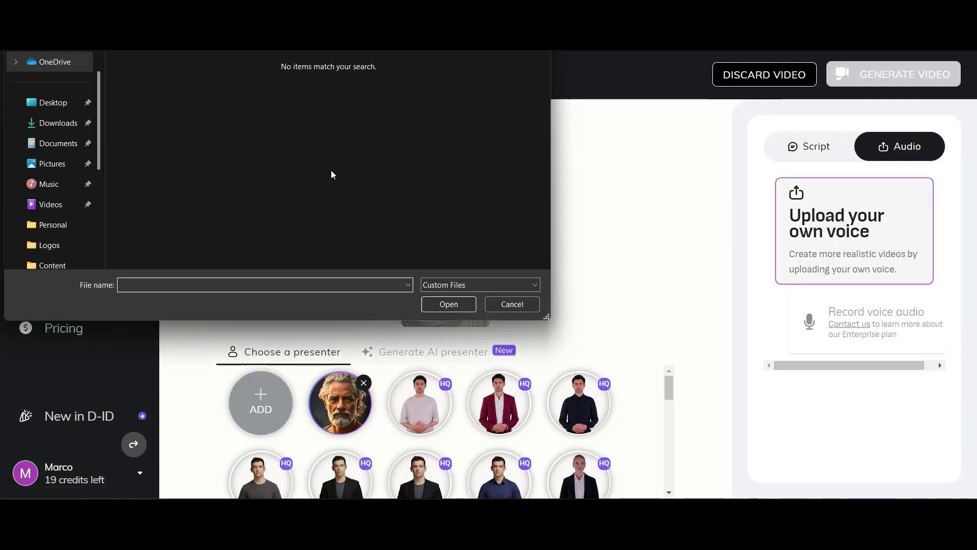
click(58, 123)
double_click(229, 138)
- Title the video 'young philosopher', generate it, and download the 4-second clip
click(301, 140)
text(young philosopher)
click(894, 74)
click(571, 454)
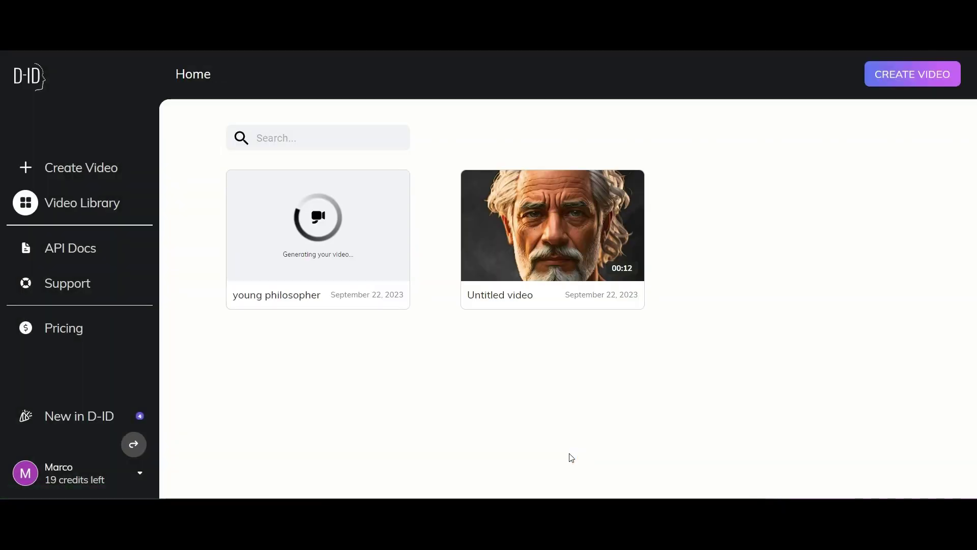
click(319, 224)
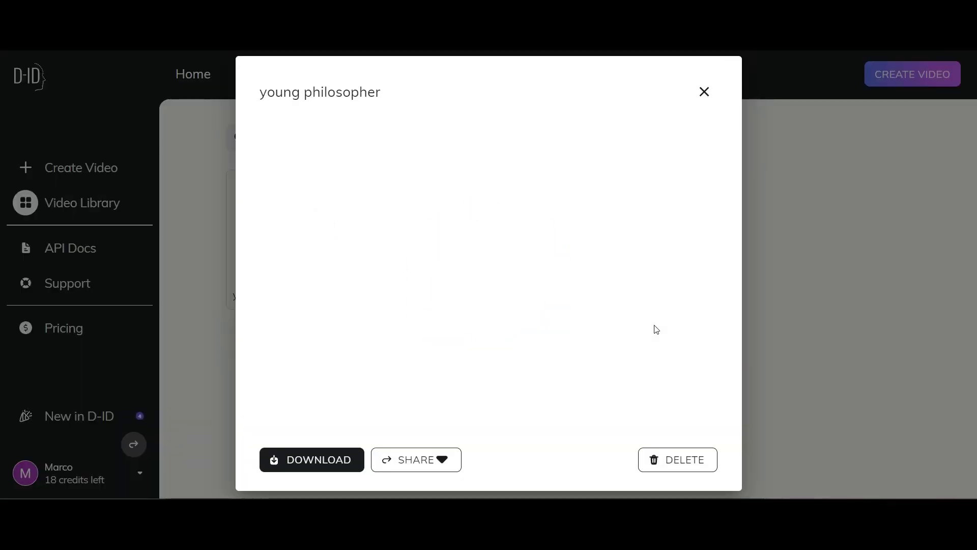
click(303, 467)
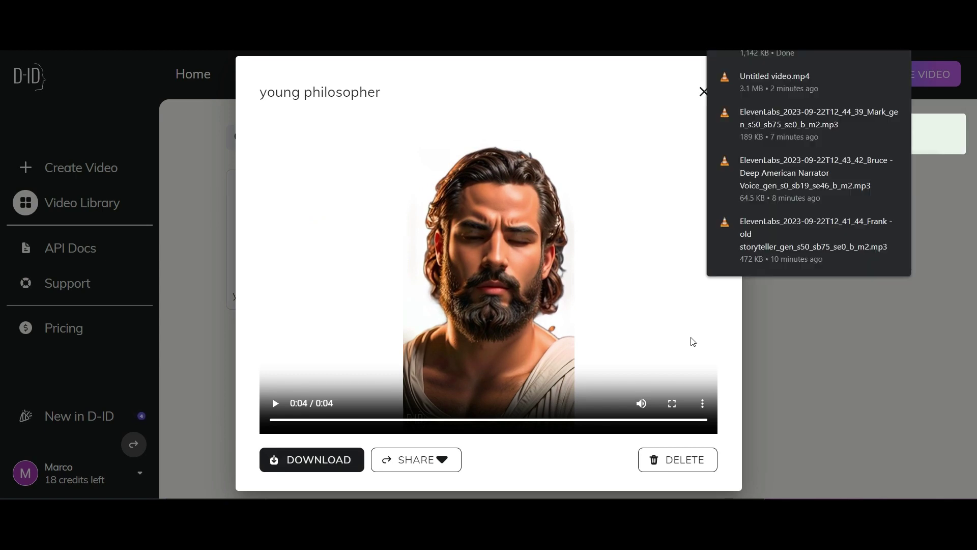
click(835, 313)
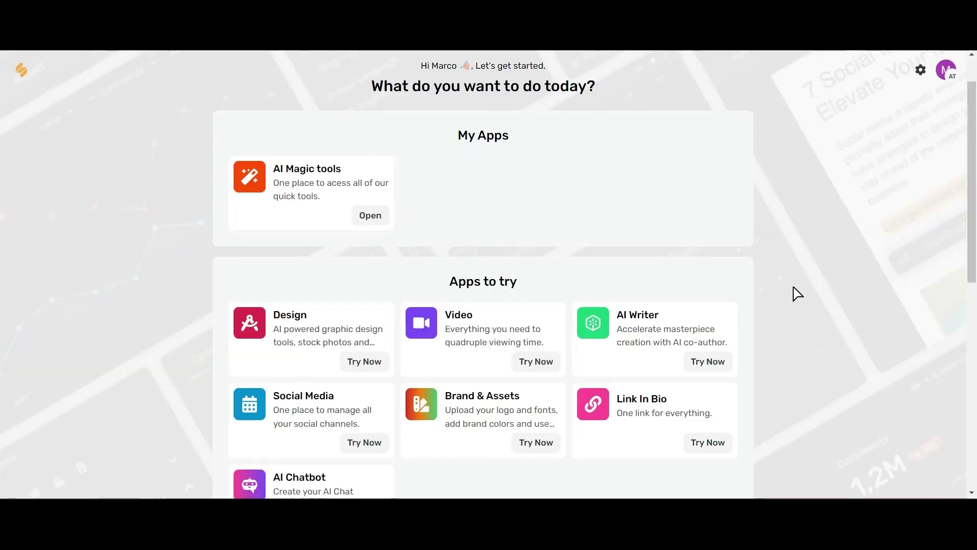
- Scroll through the Simplified dashboard to reach the Video app's Generate subtitles tool
scroll(794, 292, down, 2)
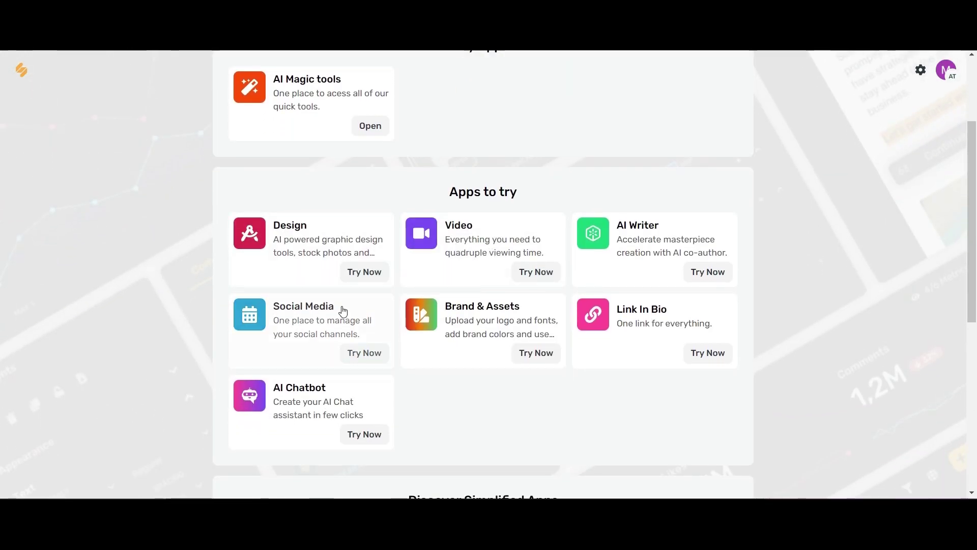
scroll(766, 350, down, 5)
scroll(767, 351, down, 2)
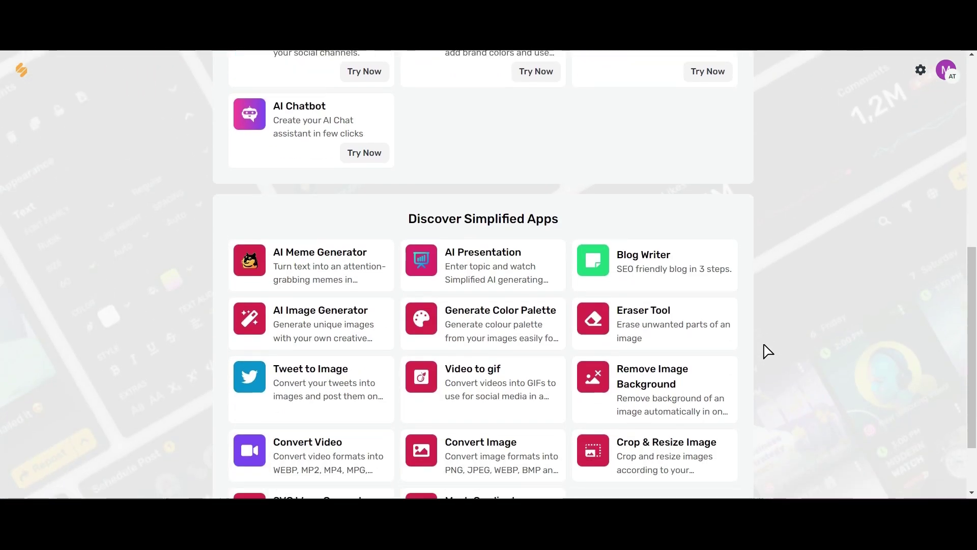
scroll(767, 351, down, 2)
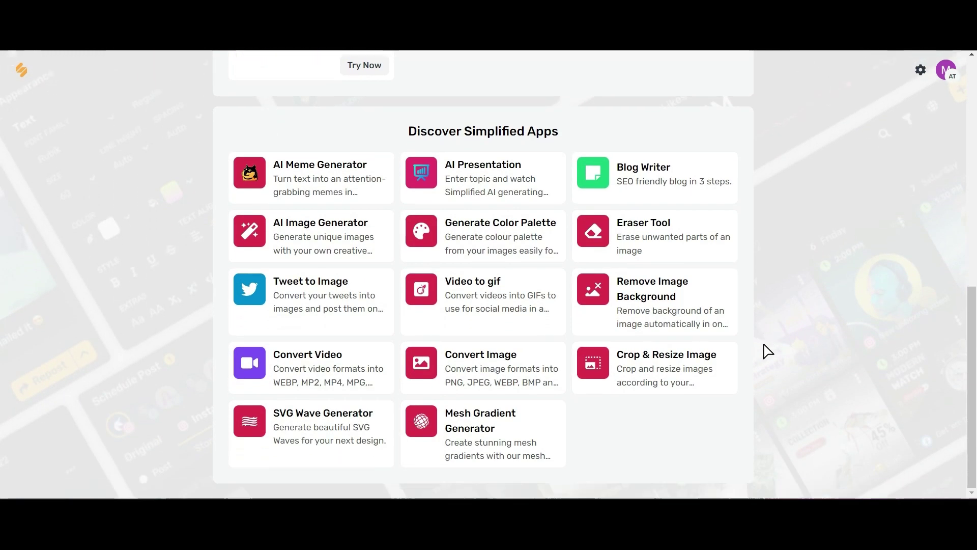
scroll(766, 351, up, 15)
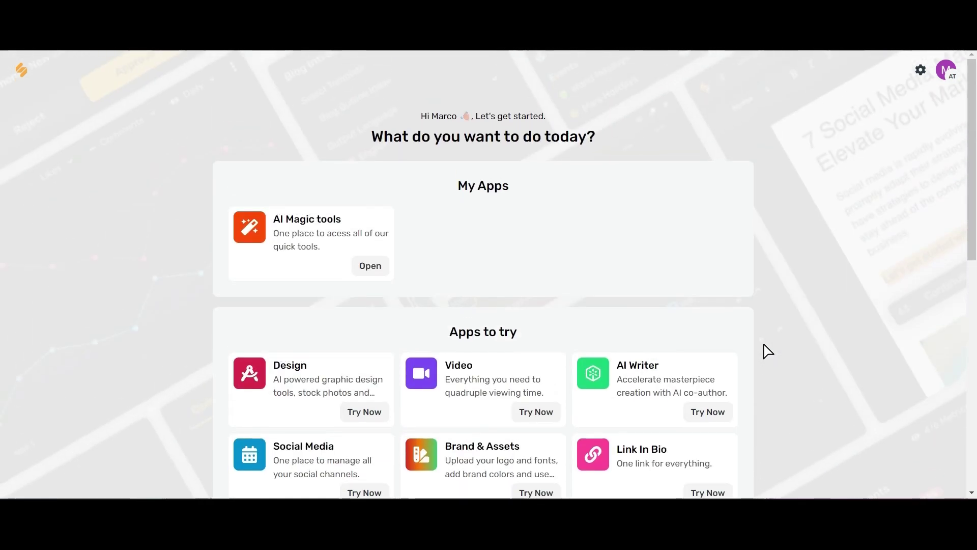
scroll(539, 300, down, 4)
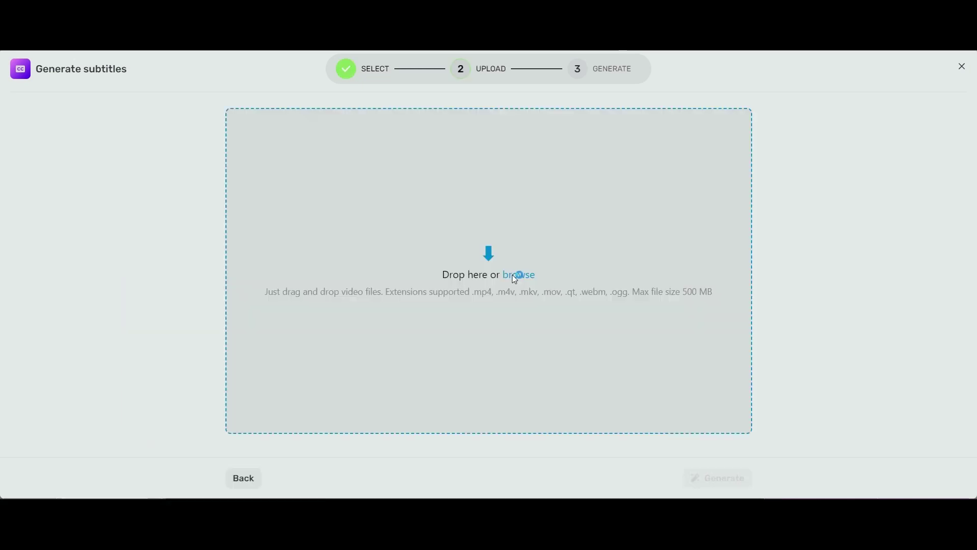
- Upload the young philosopher MP4 for auto subtitles and generate them in English US
click(519, 275)
click(448, 304)
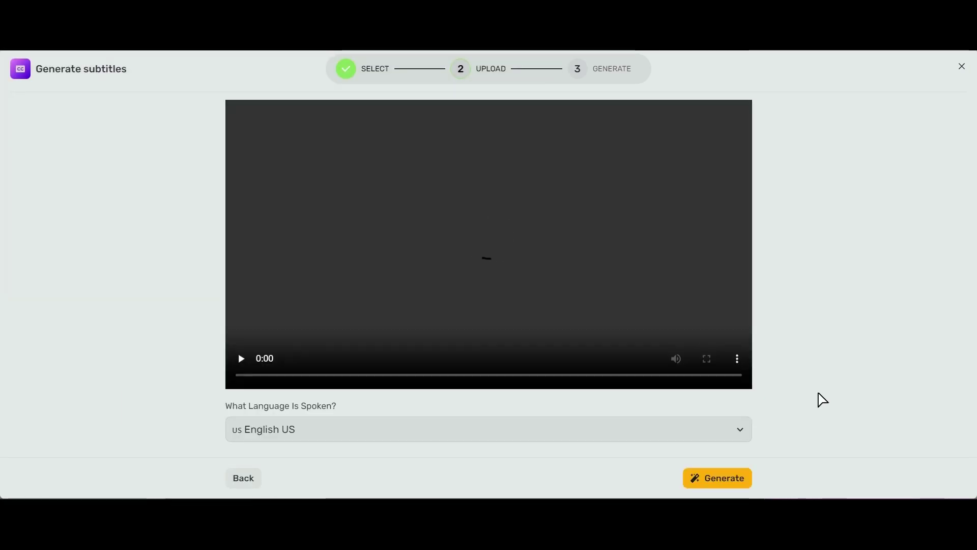
click(711, 476)
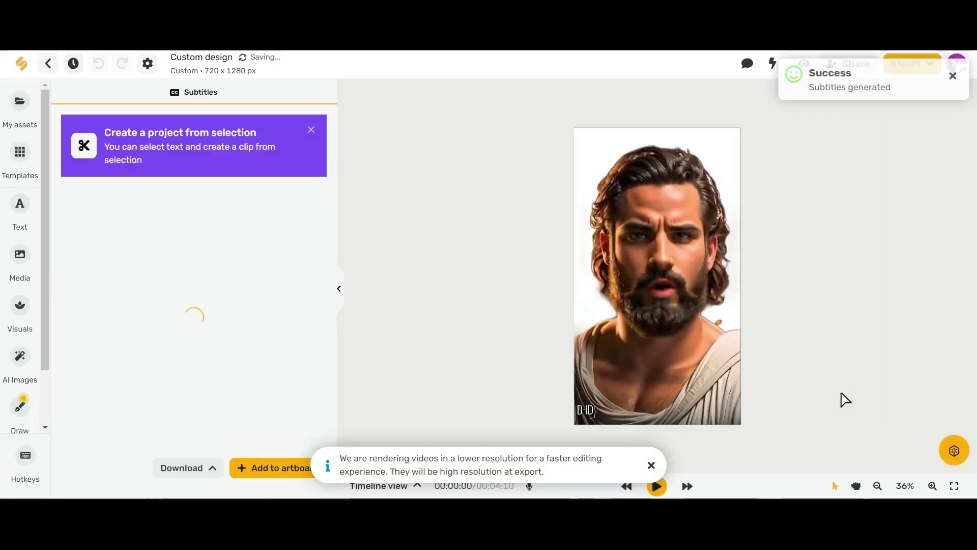
- Change the caption font to Work Sans Semi-Bold
click(448, 100)
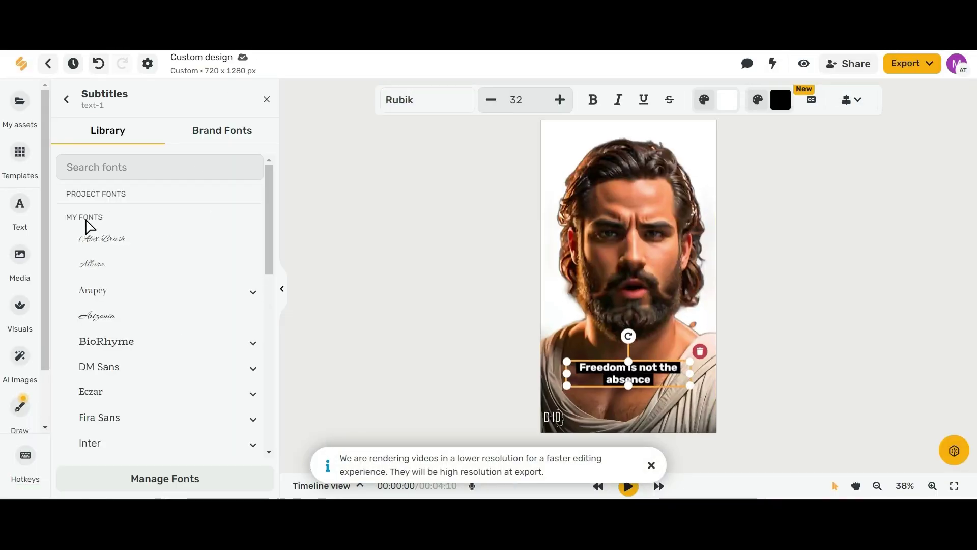
scroll(140, 253, down, 10)
click(144, 425)
scroll(210, 395, down, 3)
click(131, 371)
click(165, 479)
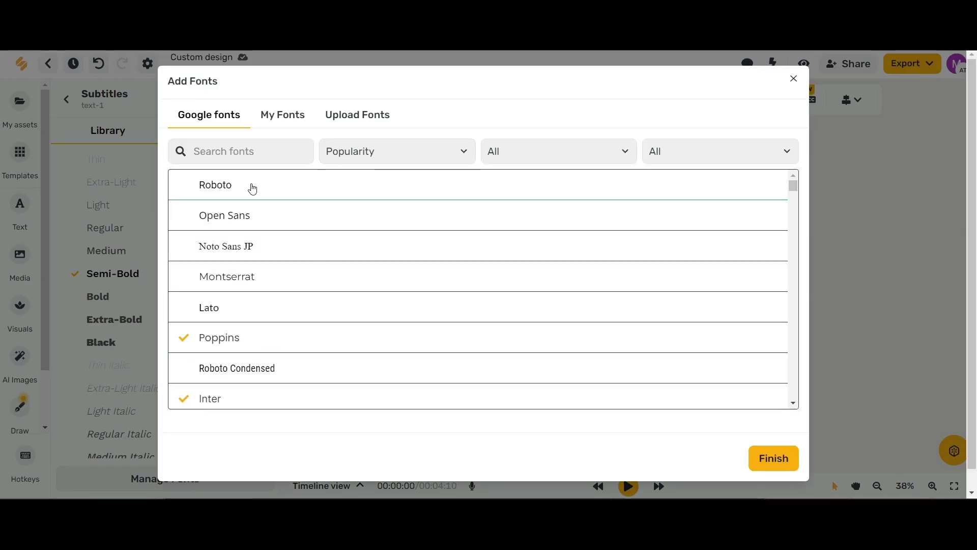
click(793, 78)
- Increase the caption font size to 50
click(562, 100)
click(561, 101)
click(561, 100)
click(853, 100)
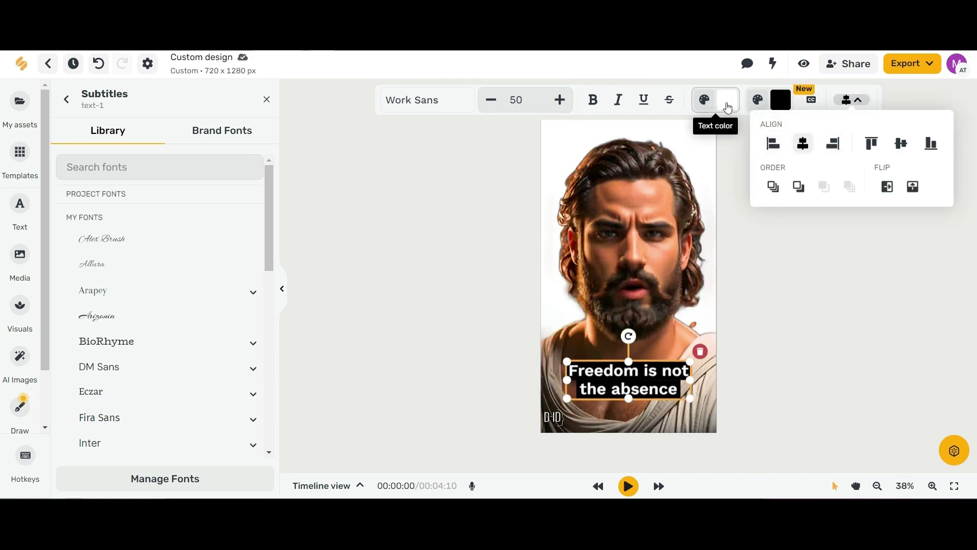
click(867, 133)
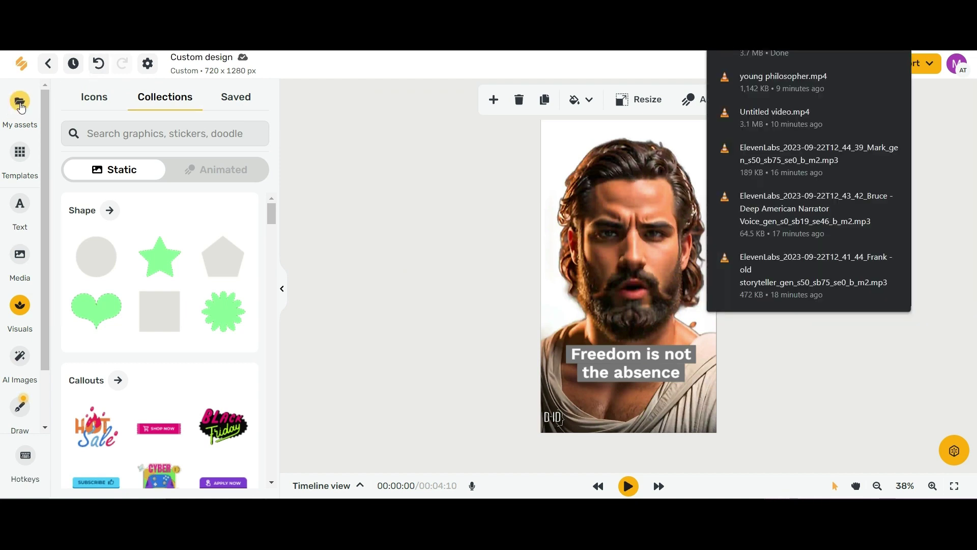
- Upload the Untitled video file to My assets
click(21, 106)
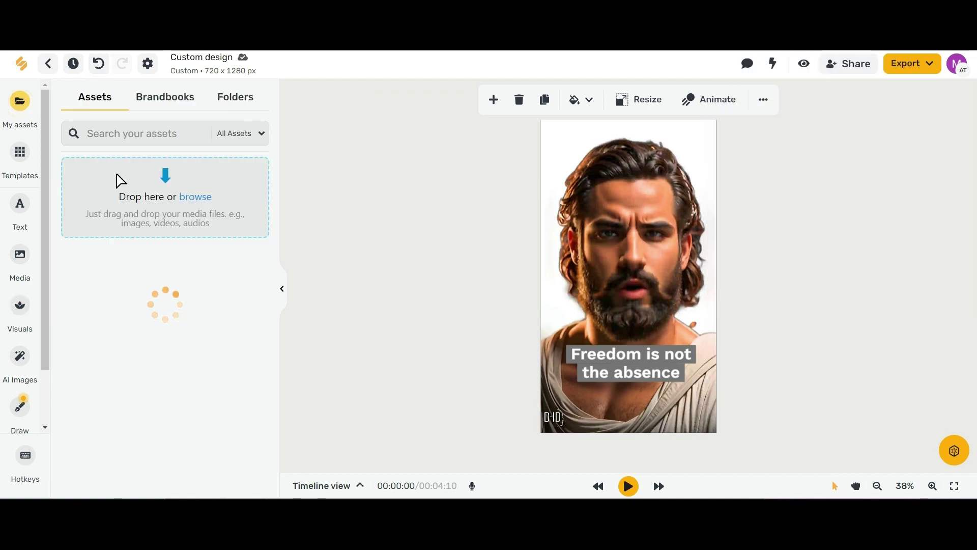
click(197, 197)
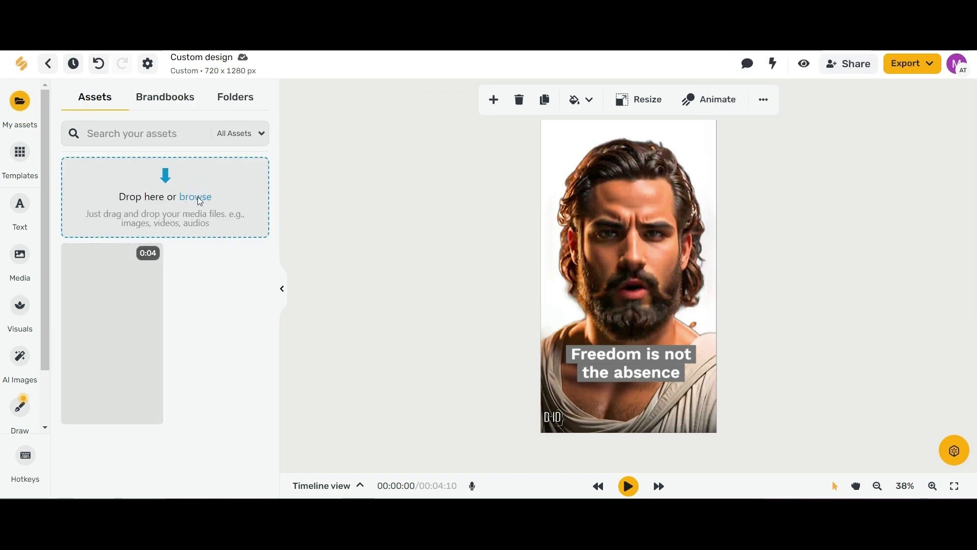
click(172, 136)
click(456, 306)
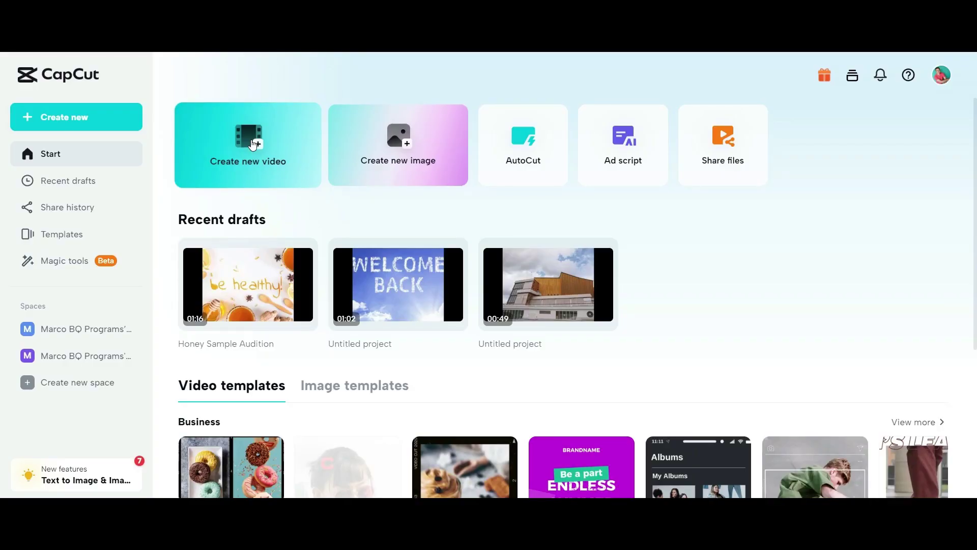
- Start a new CapCut video, upload the philosopher clips, and resize True Freedom Video to fill the canvas
click(252, 140)
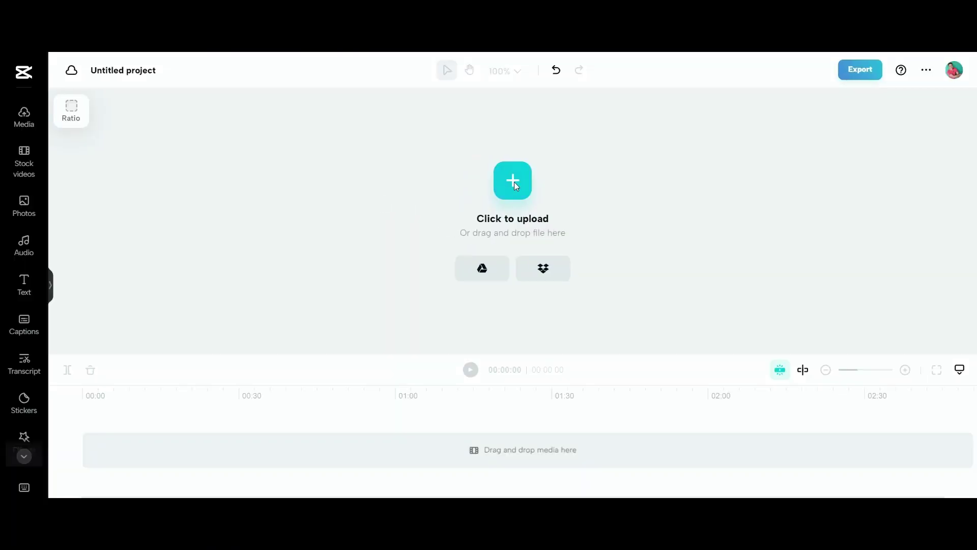
click(513, 180)
double_click(173, 120)
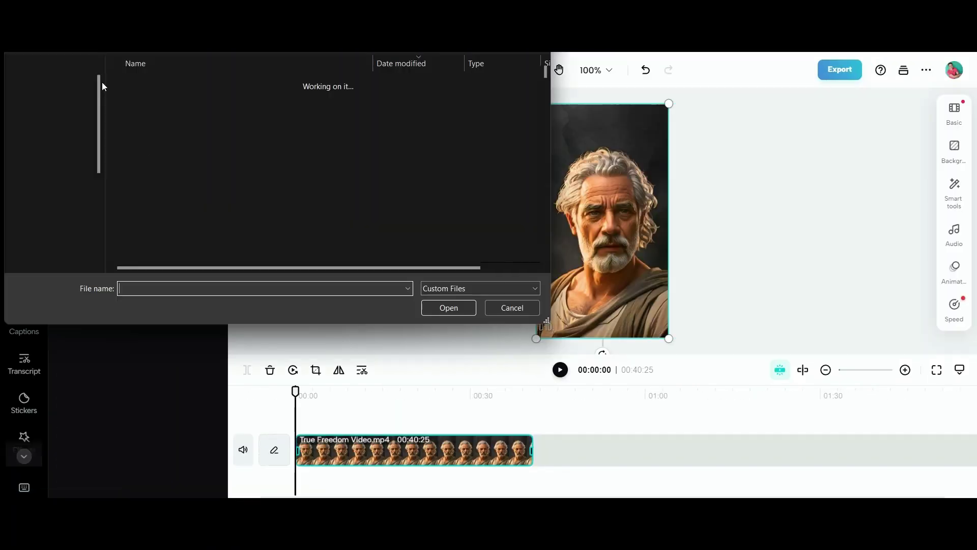
double_click(102, 83)
drag(597, 294, 594, 235)
- Turn on Auto removal to strip the philosopher clip's background
click(955, 113)
click(954, 149)
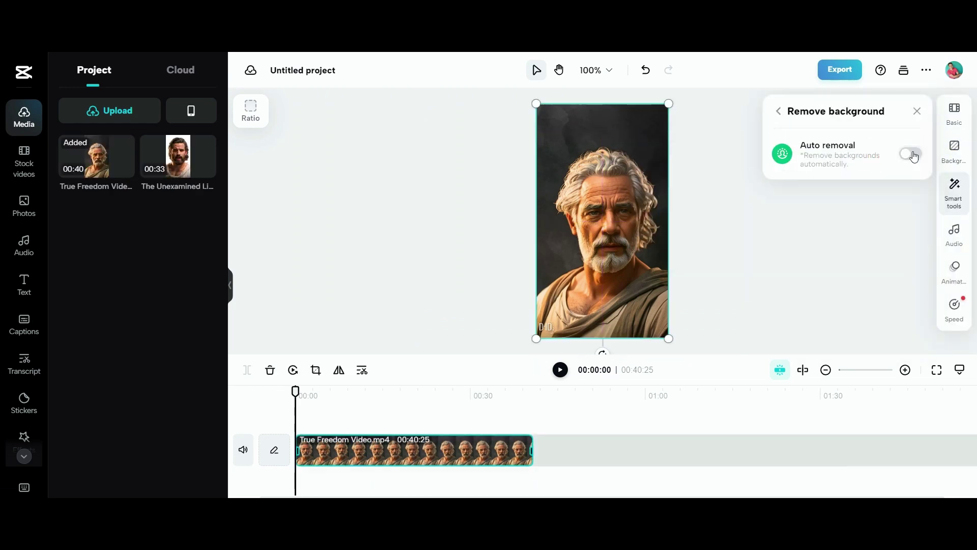
click(911, 153)
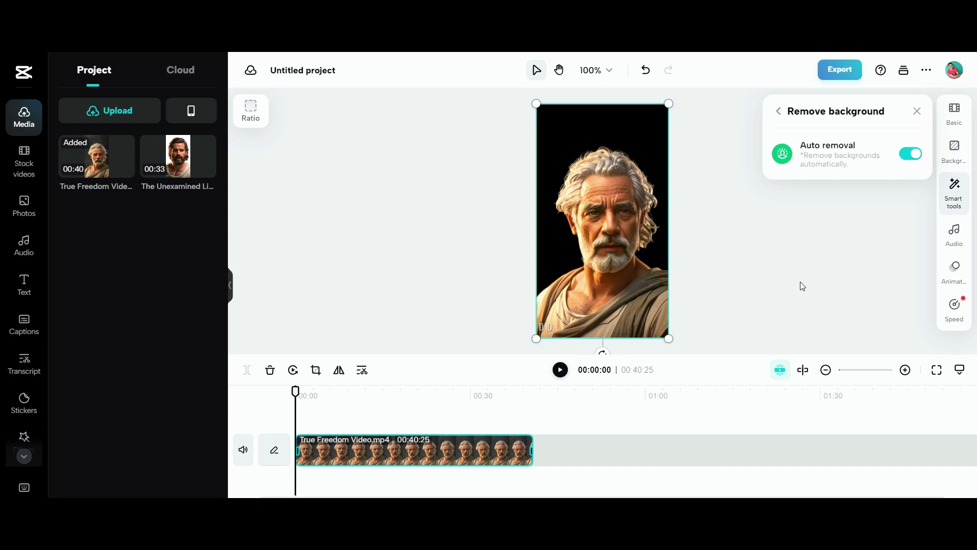
click(24, 162)
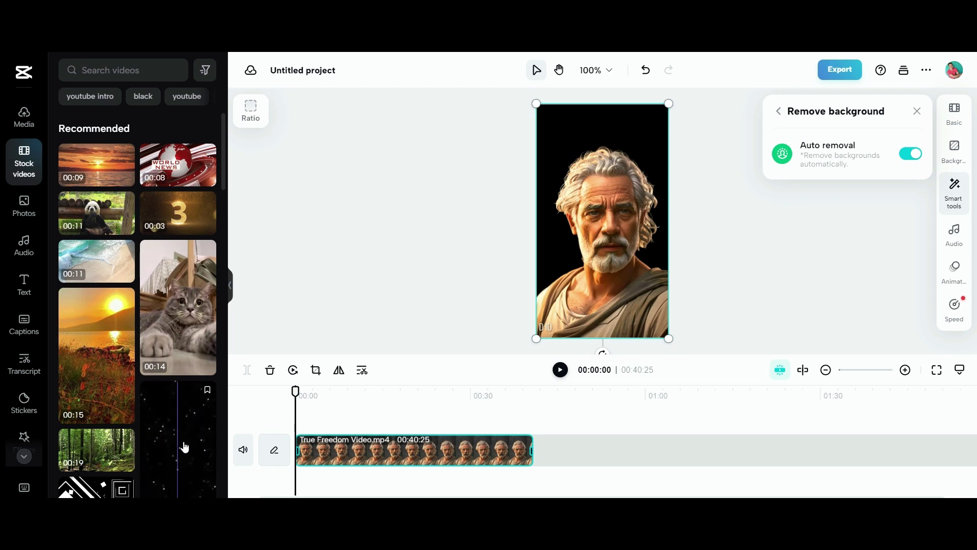
- Place a starry stock clip on the timeline and paste three more copies after it
scroll(177, 446, down, 3)
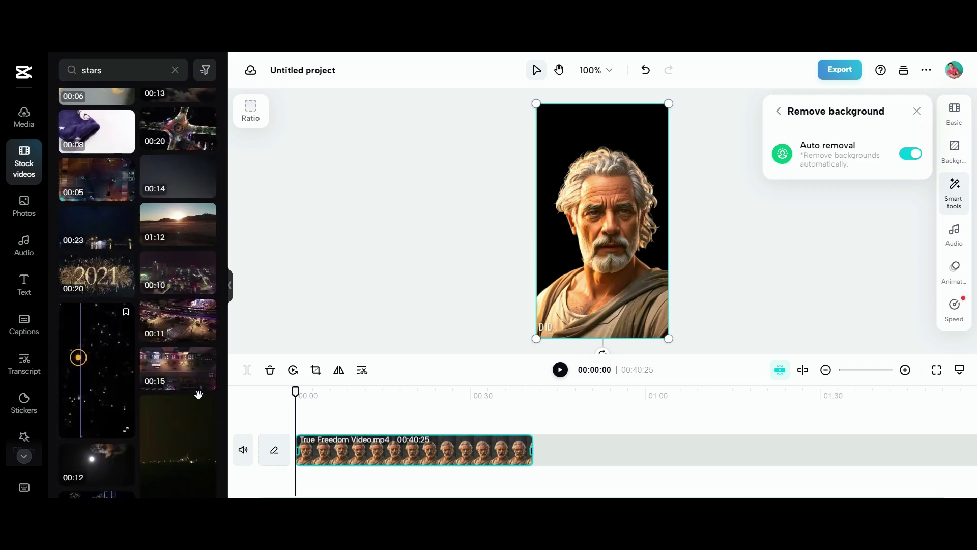
drag(97, 372, 357, 434)
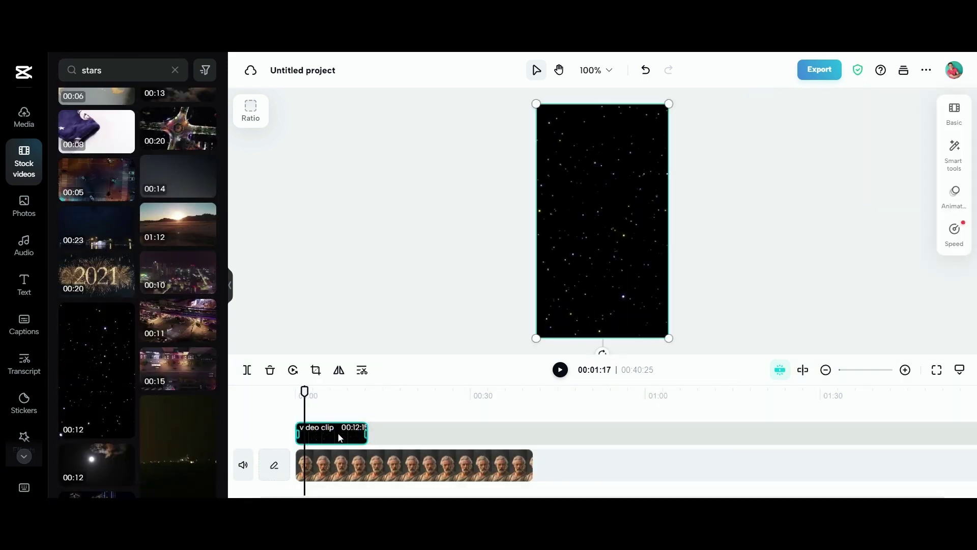
key(ctrl+c)
key(ctrl+v)
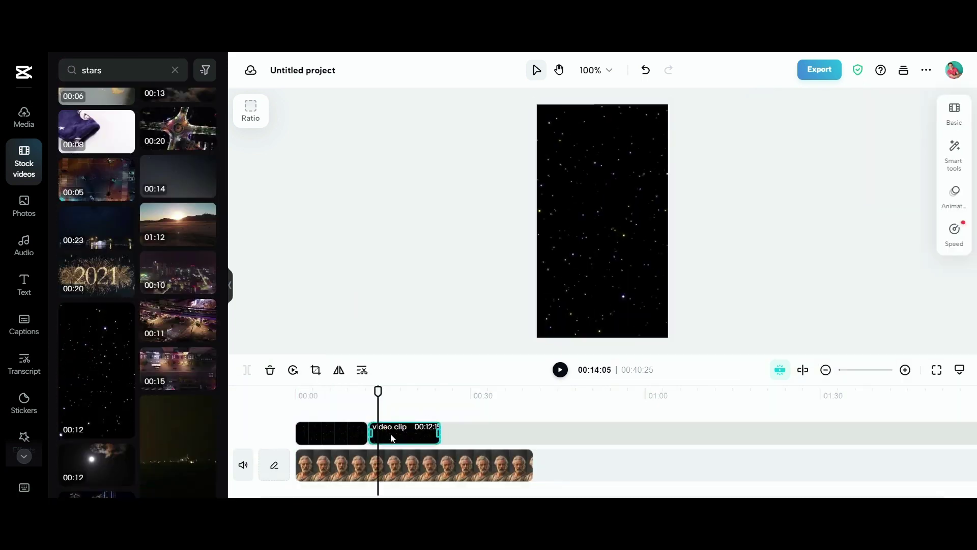
click(448, 431)
key(ctrl+v)
click(522, 431)
key(ctrl+v)
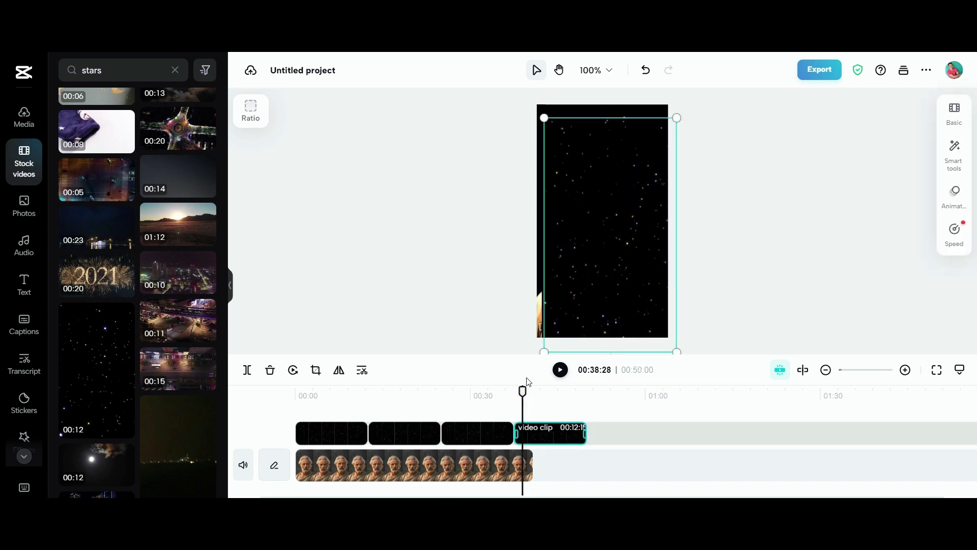
- Move the philosopher video onto the track above the stars
click(349, 408)
click(463, 402)
click(402, 402)
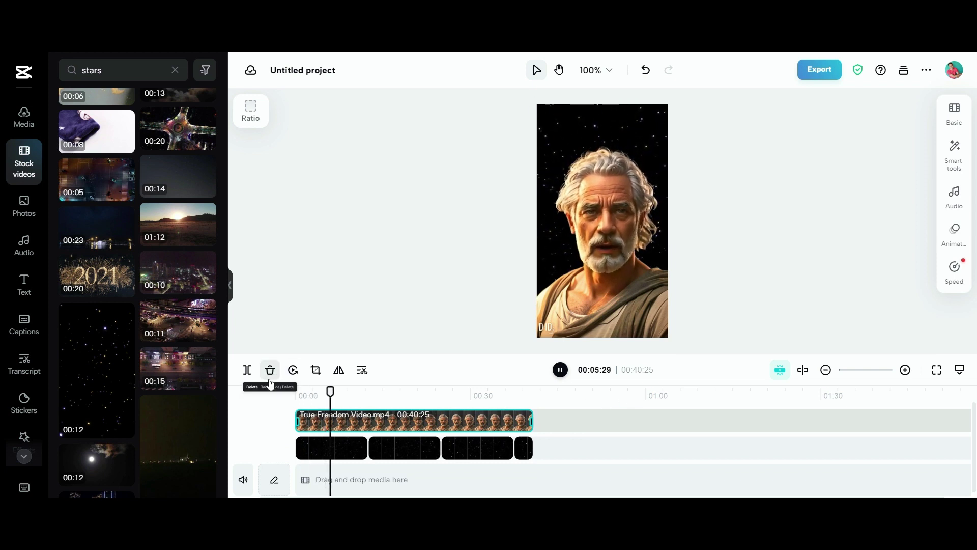
- Generate auto captions from the video's spoken audio
click(314, 481)
click(24, 284)
click(24, 323)
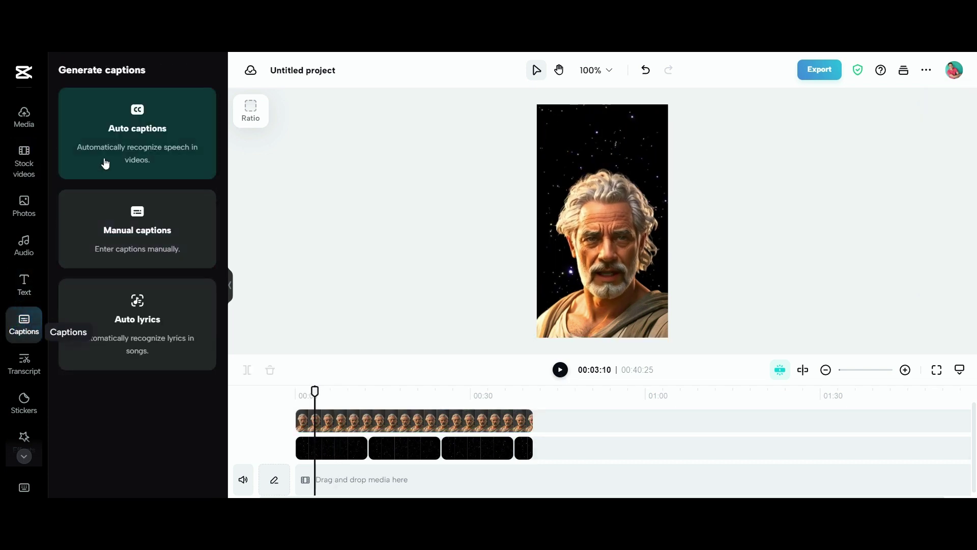
click(134, 140)
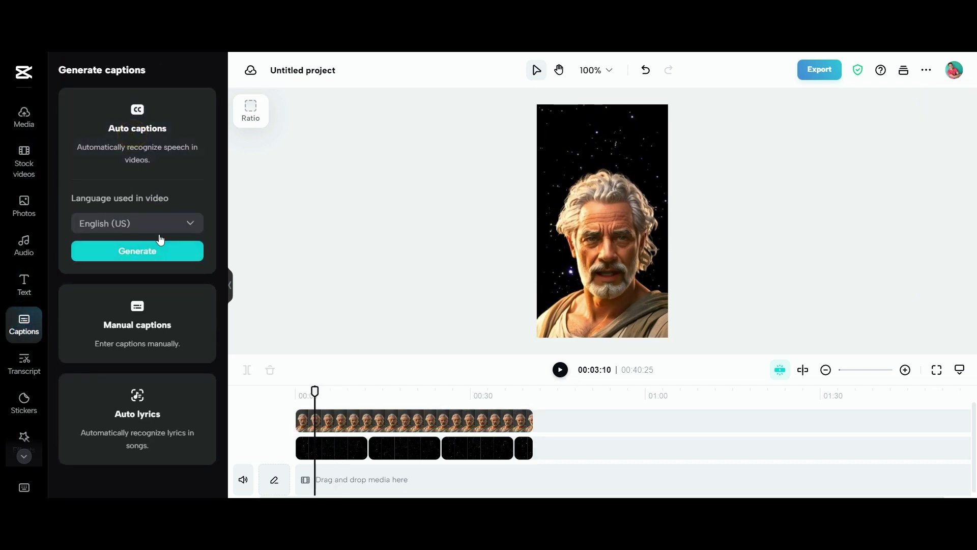
click(141, 252)
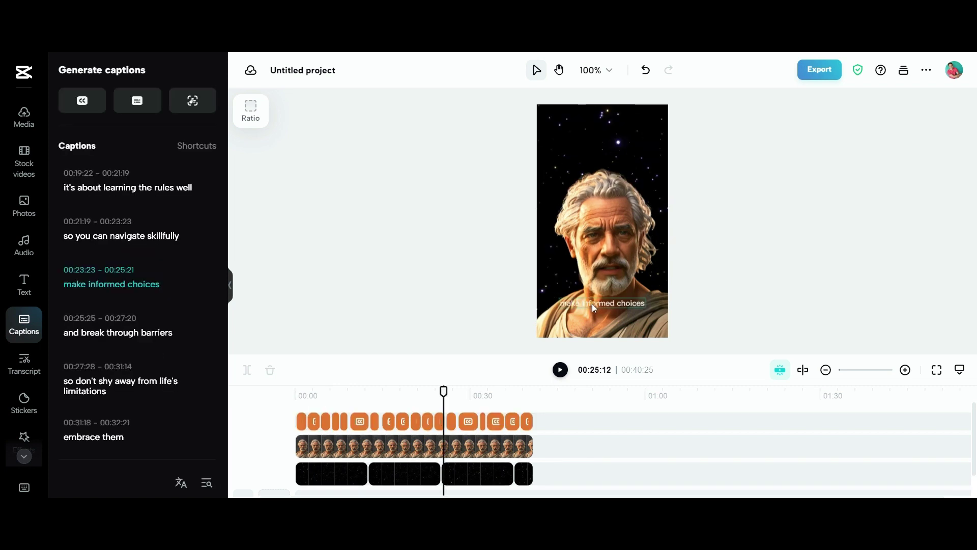
- Set the captions to the Solway-ExtraBold font at size 12
click(594, 305)
click(954, 150)
click(855, 193)
scroll(851, 285, down, 3)
scroll(851, 286, up, 2)
click(829, 248)
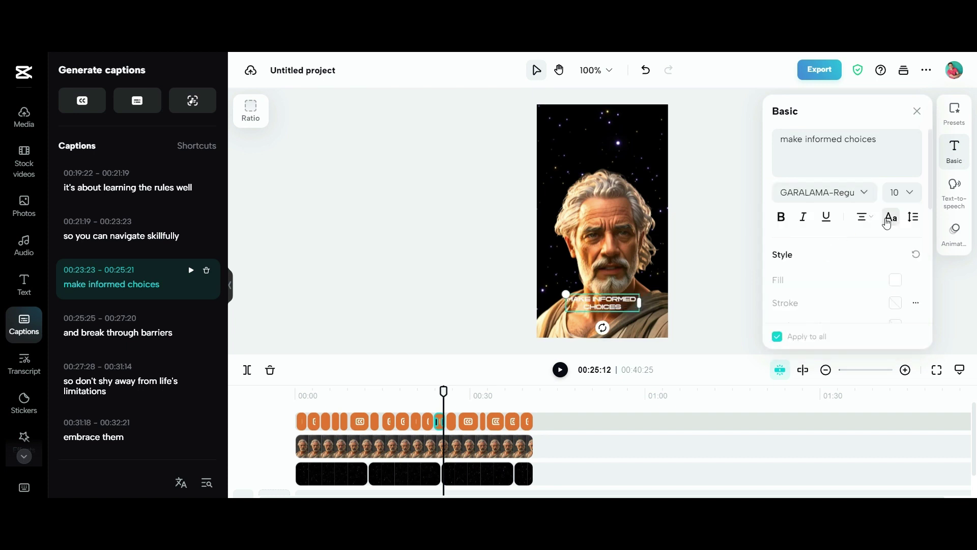
click(849, 193)
click(831, 282)
click(835, 320)
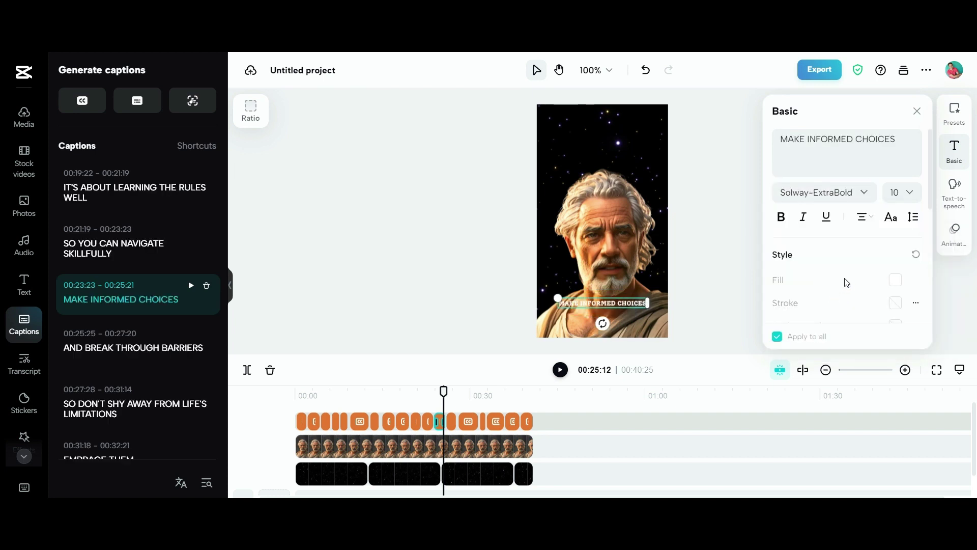
click(902, 192)
click(879, 321)
- Give the captions a black background and preview them during playback
scroll(878, 321, down, 2)
click(895, 216)
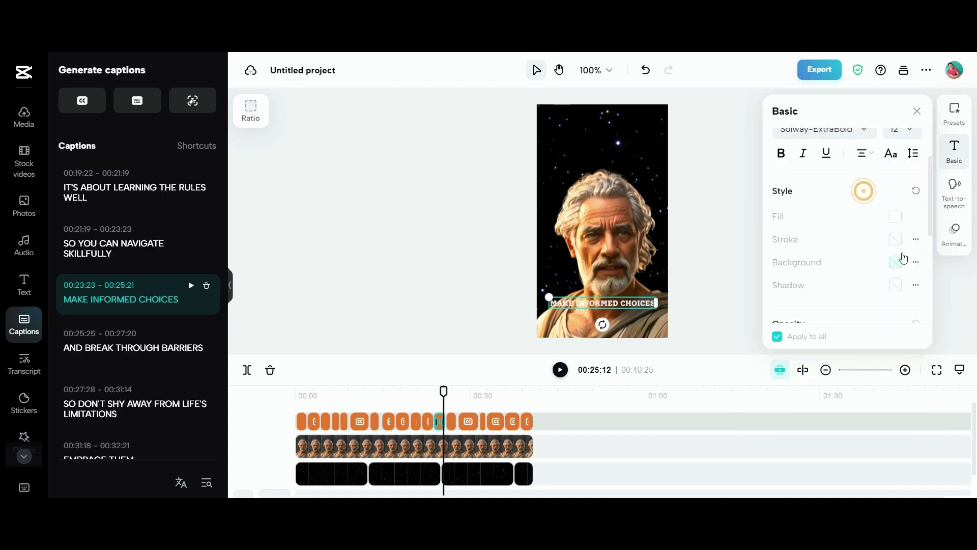
click(896, 262)
click(828, 352)
click(458, 393)
click(469, 421)
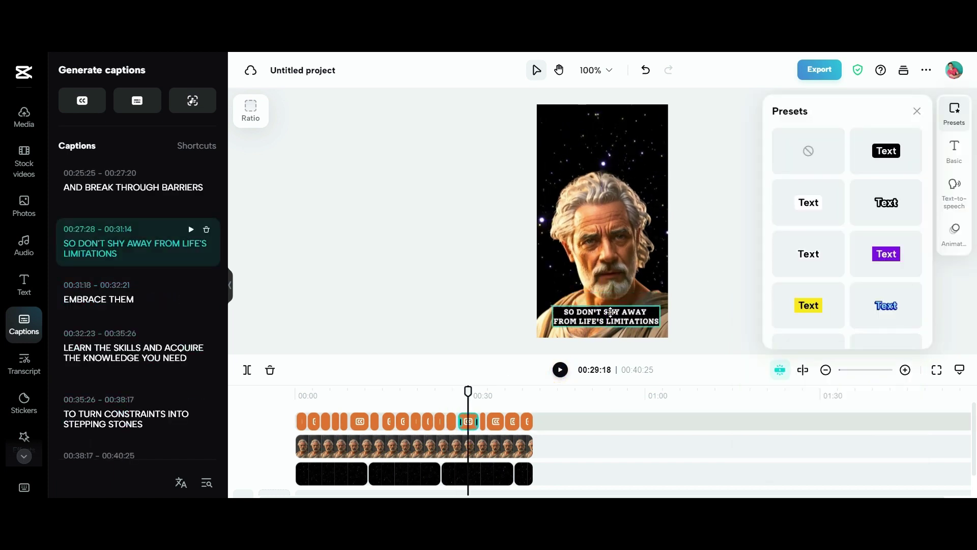
click(453, 376)
key(space)
- Bring up the 1080p export settings and select the existing file name
click(820, 70)
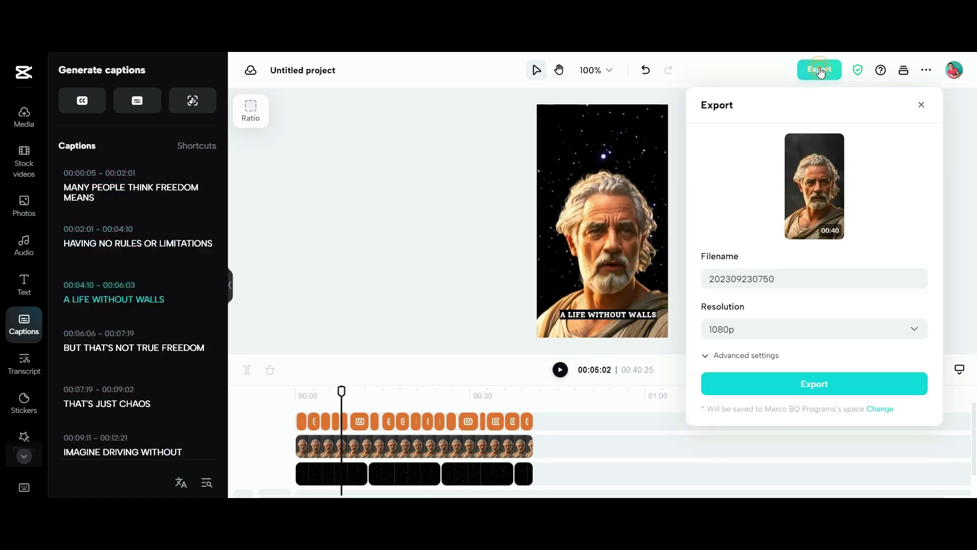
click(795, 279)
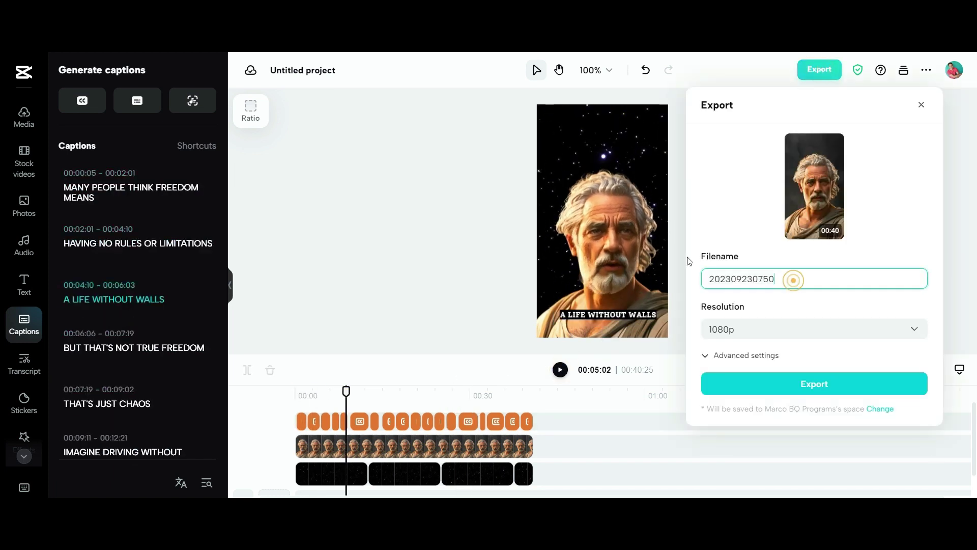
double_click(795, 278)
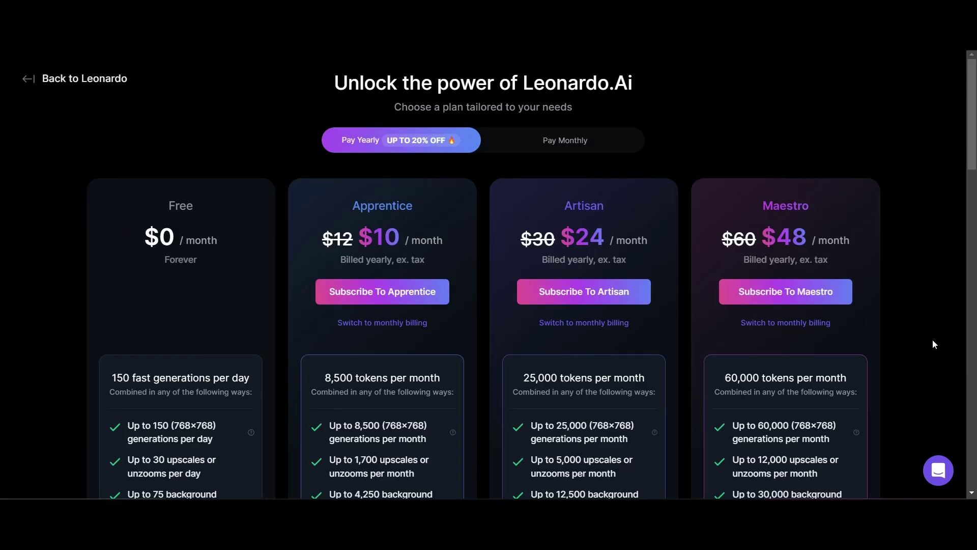
- Scroll through Leonardo.Ai's subscription plans and dismiss the downloads list
scroll(932, 340, down, 1)
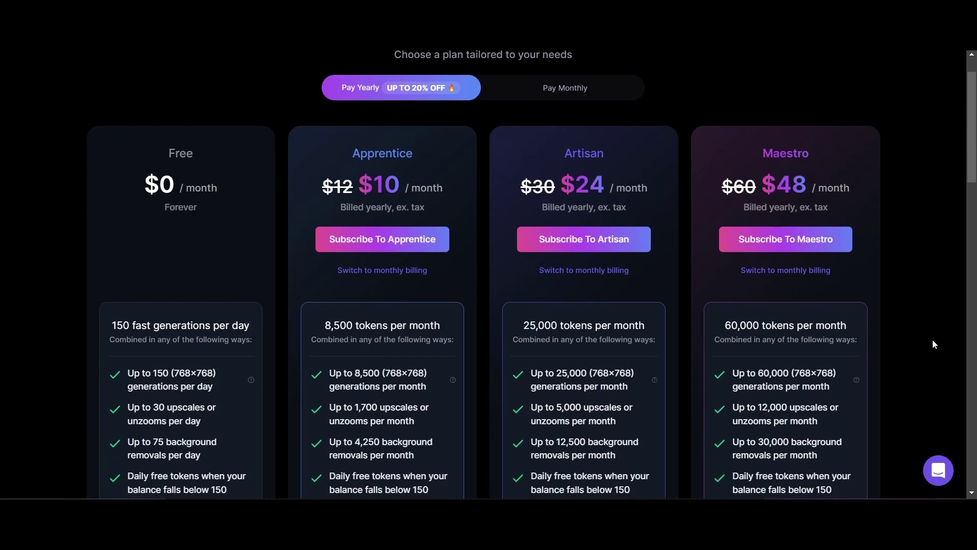
scroll(933, 340, down, 1)
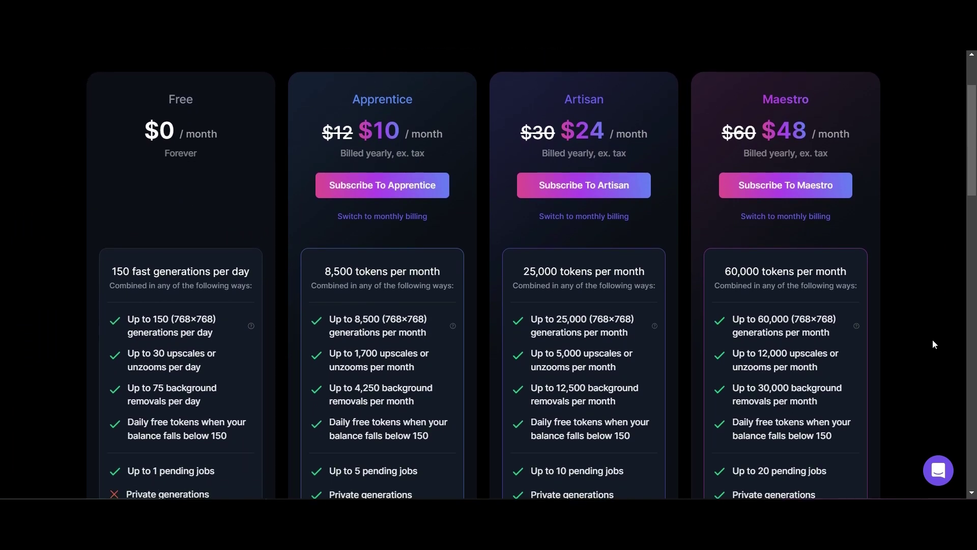
scroll(932, 344, down, 1)
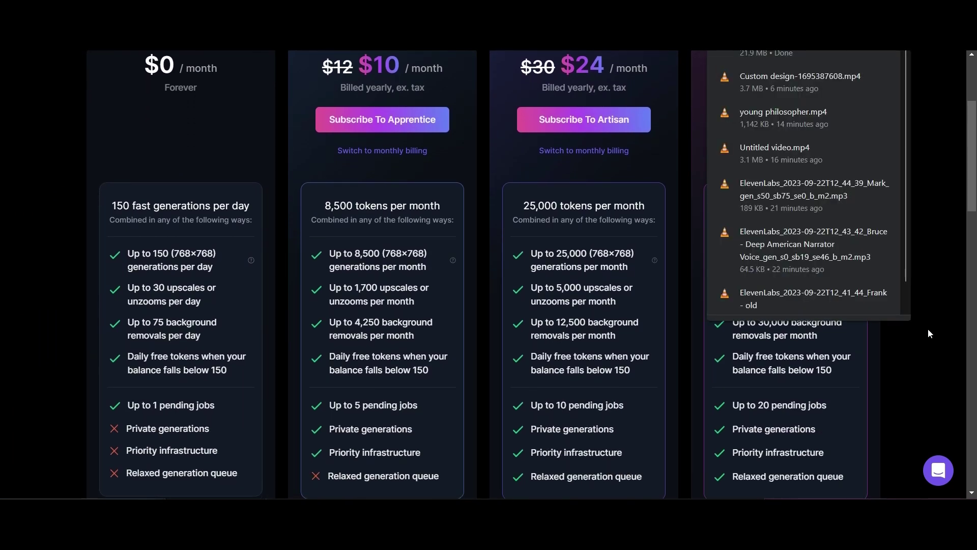
click(929, 136)
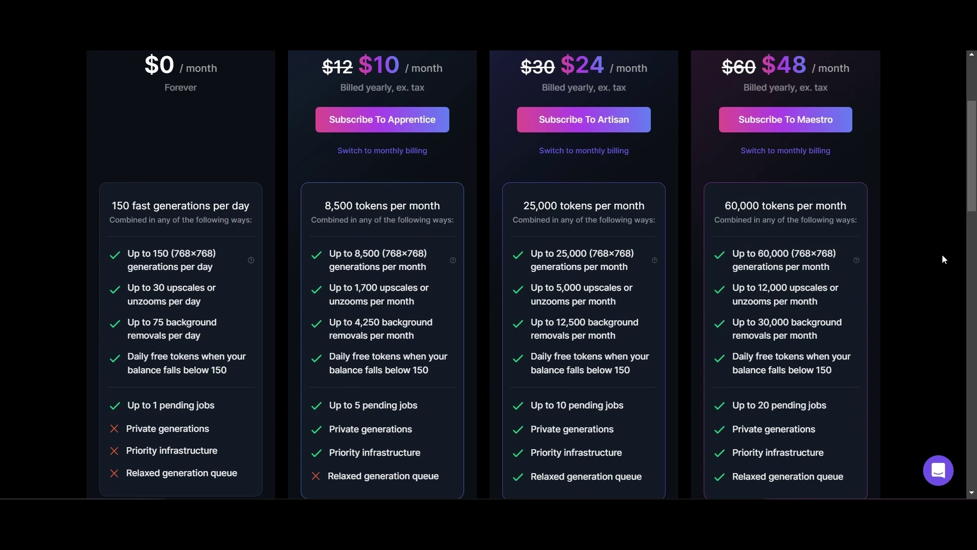
- Finish reviewing the Leonardo.Ai plan features, then go to D-ID's pricing page
scroll(943, 259, down, 1)
scroll(942, 254, down, 1)
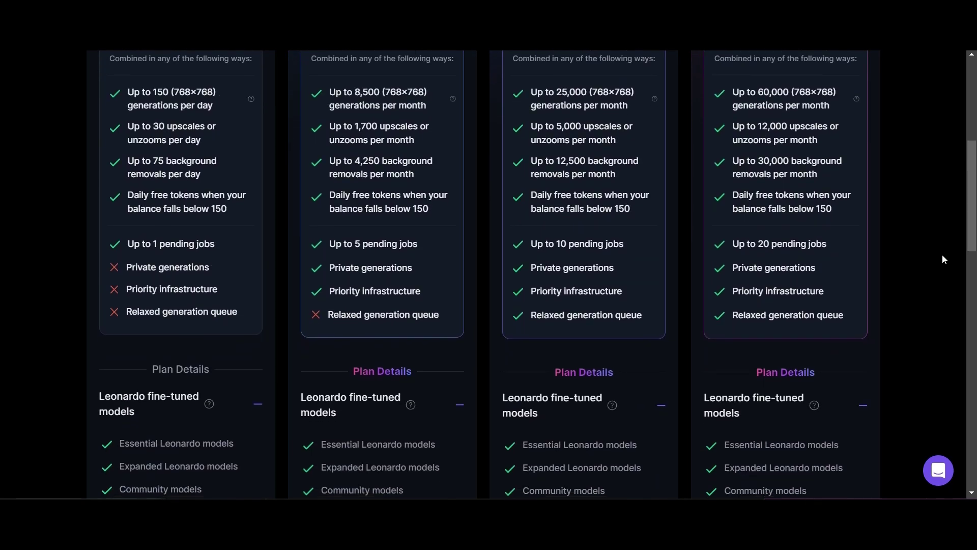
scroll(942, 255, up, 1)
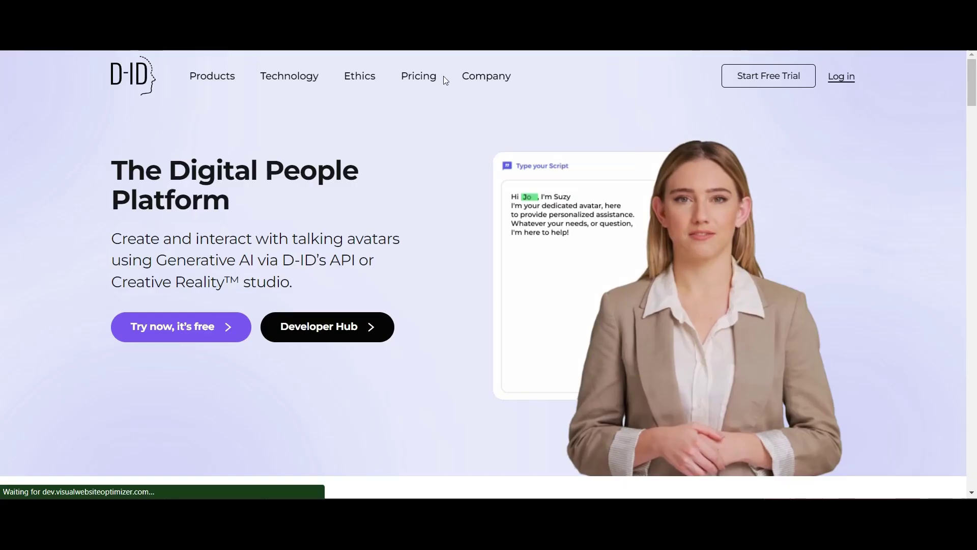
click(415, 76)
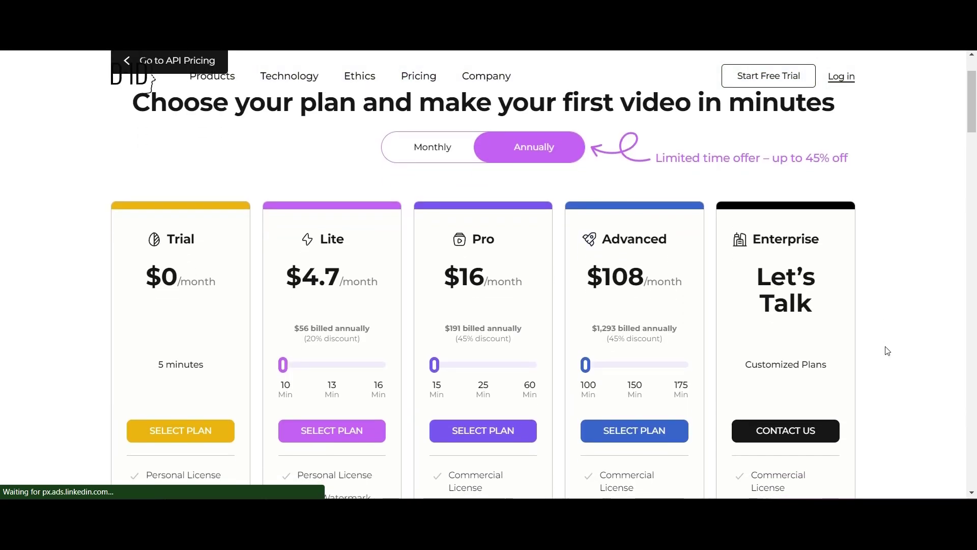
scroll(887, 351, down, 3)
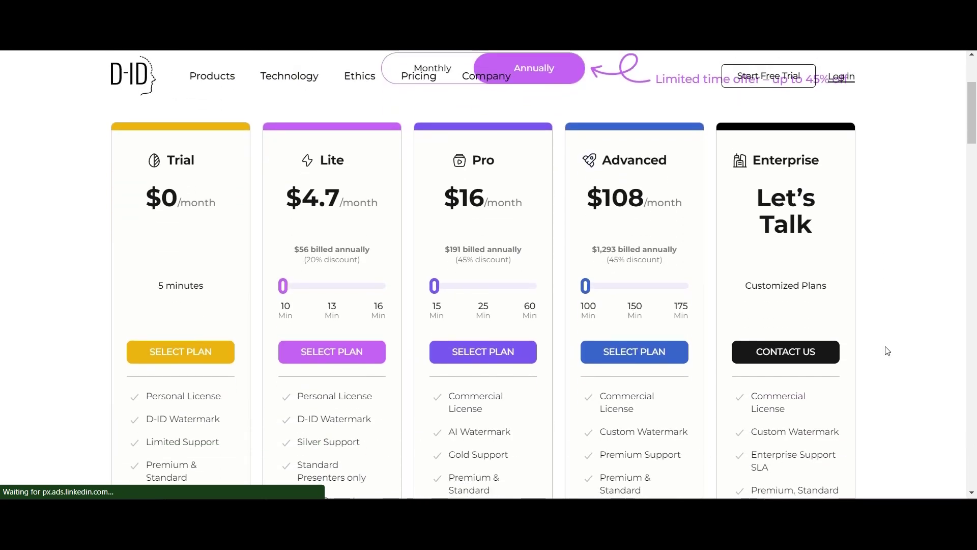
scroll(887, 350, down, 2)
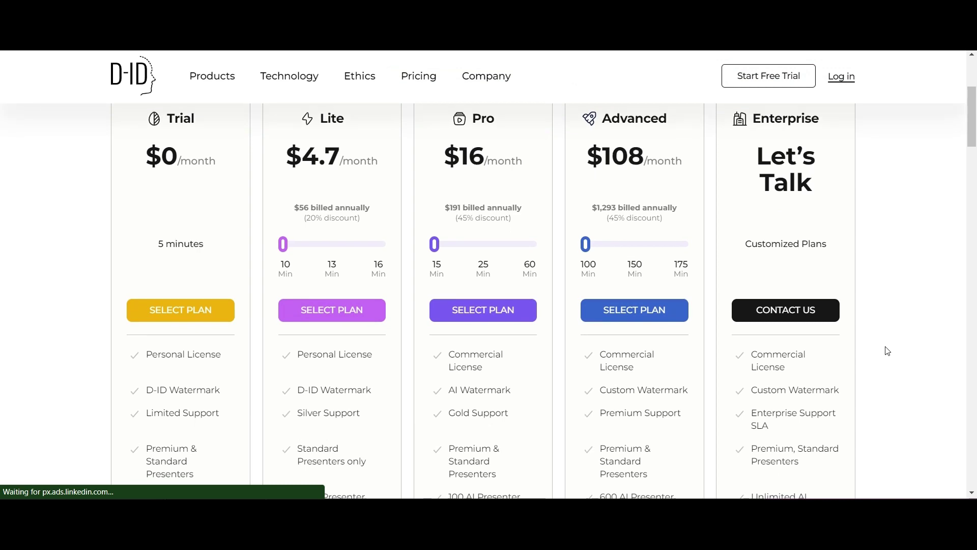
scroll(887, 351, down, 1)
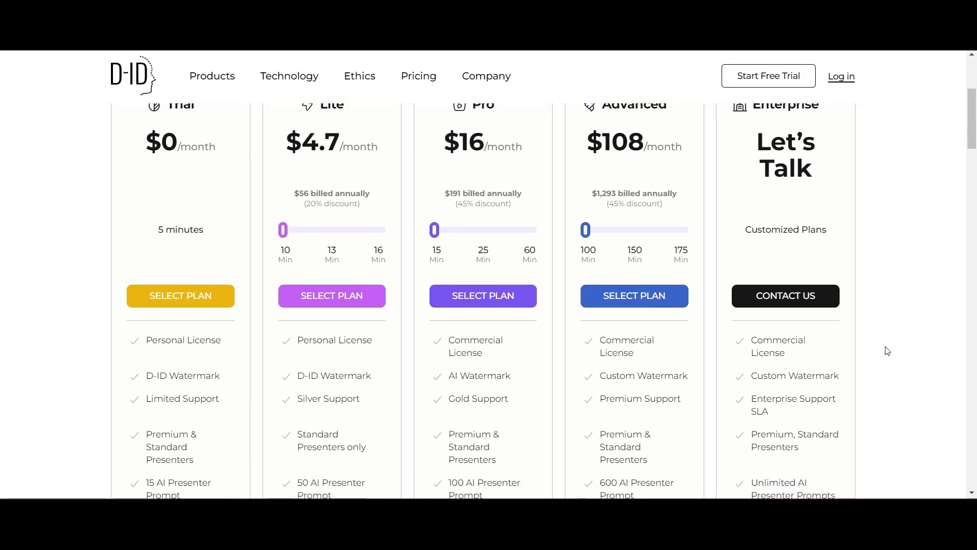
scroll(887, 351, down, 4)
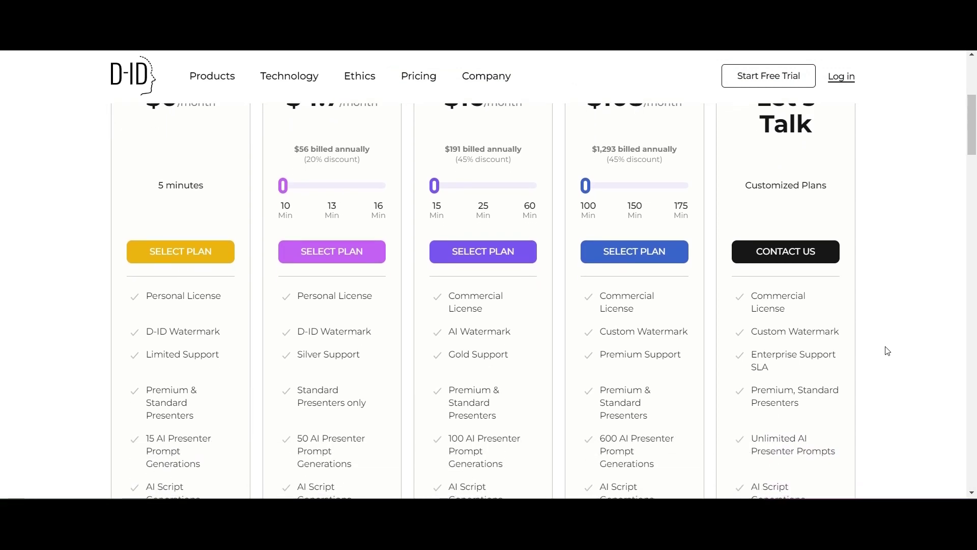
scroll(887, 351, up, 5)
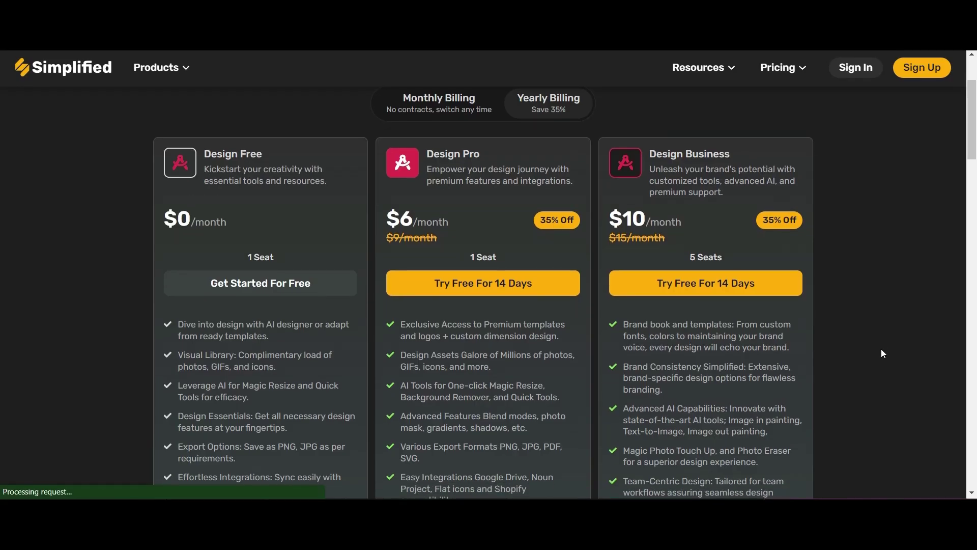
- Scroll down through the Simplified Design pricing cards to compare plan features
scroll(883, 353, down, 1)
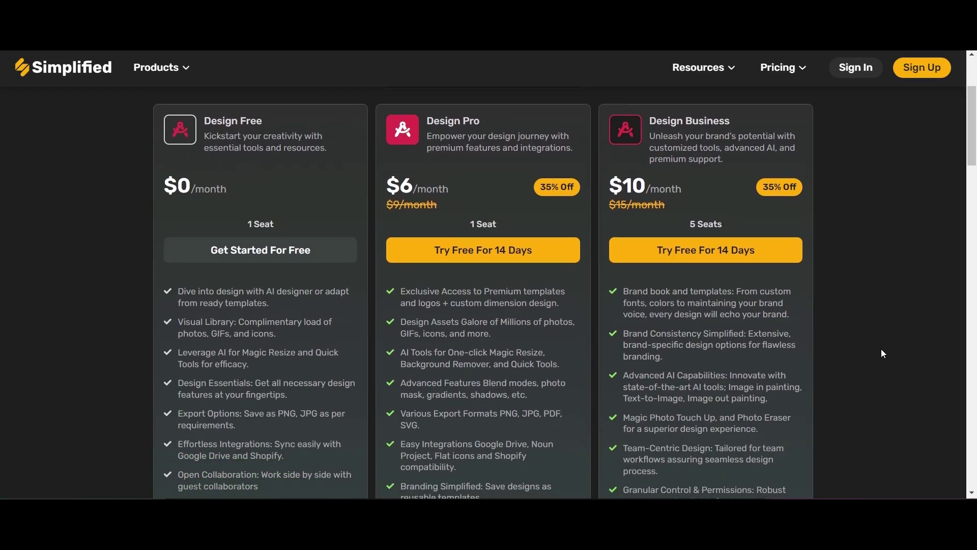
scroll(881, 350, down, 1)
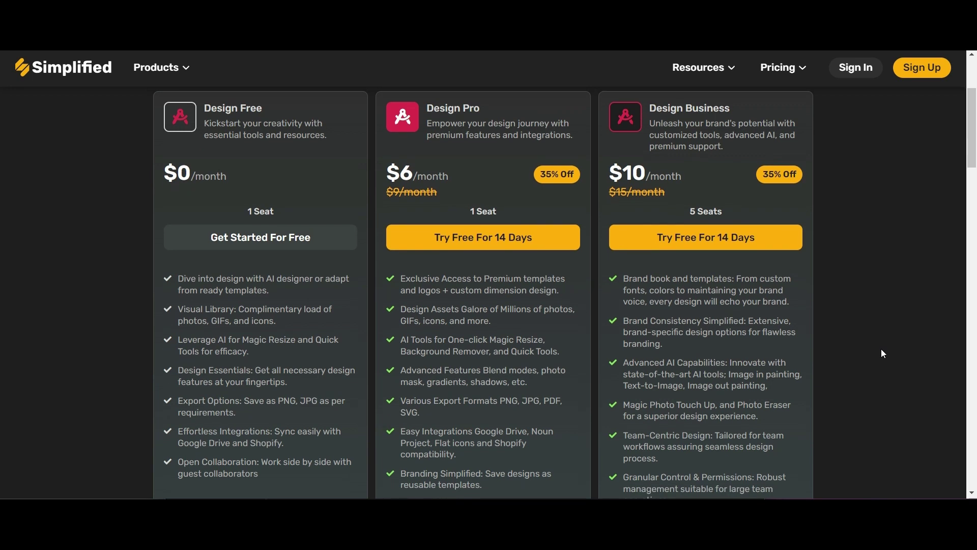
scroll(880, 349, down, 1)
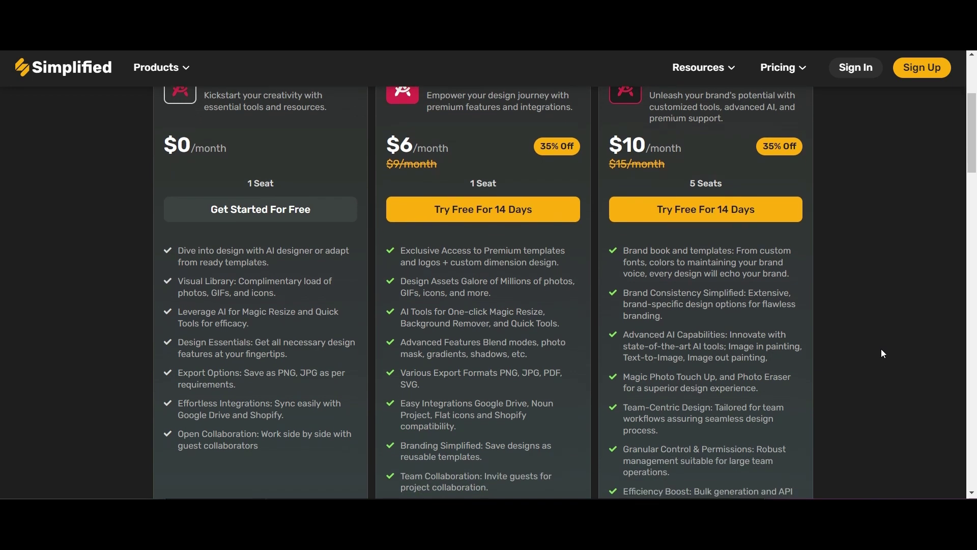
scroll(882, 353, down, 1)
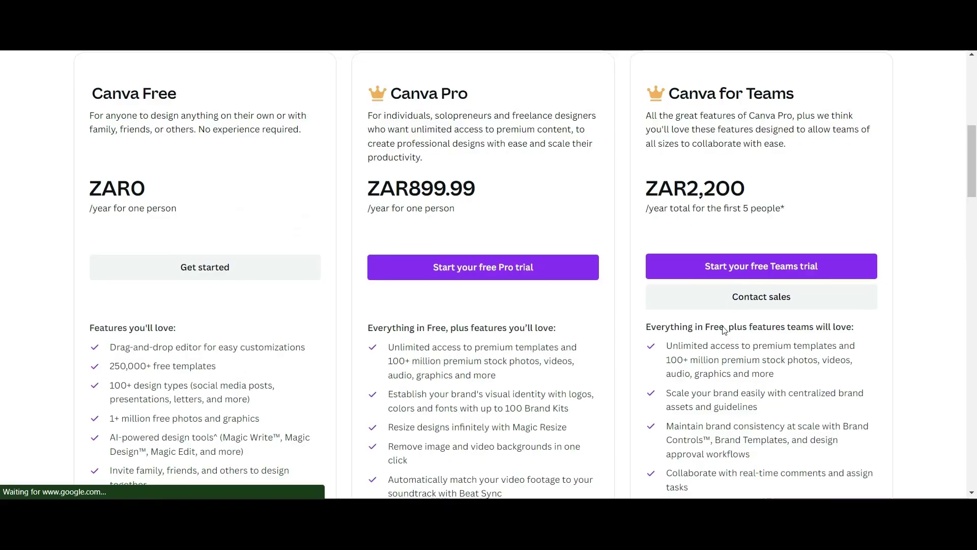
scroll(724, 329, down, 1)
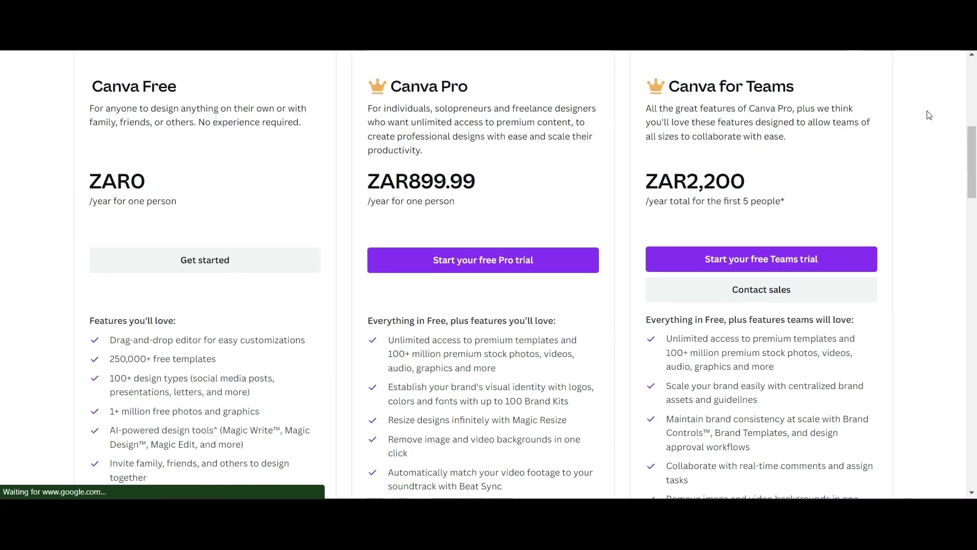